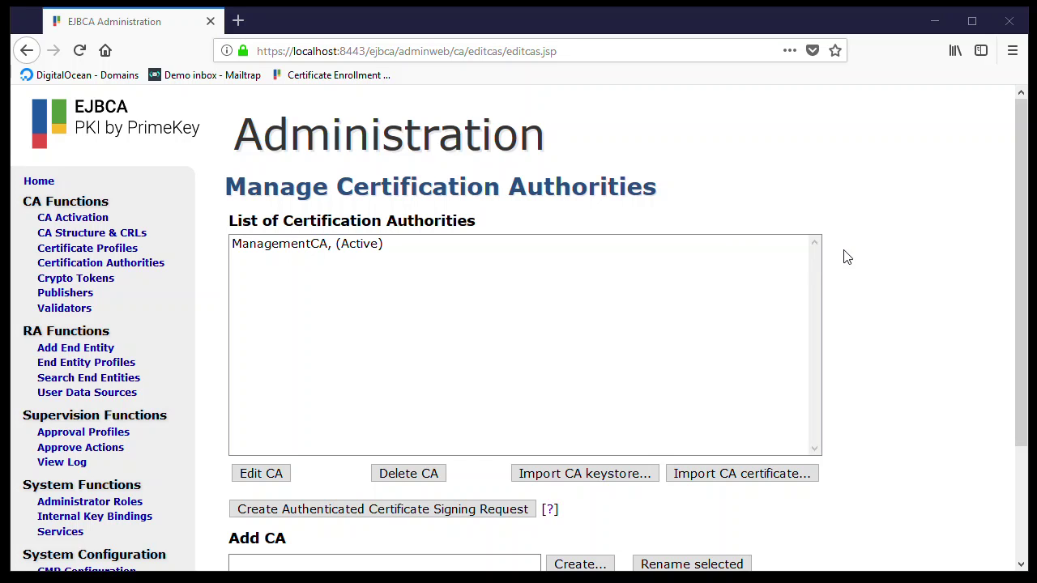
# - Add a new validator named 'Contoso CA CAA Validator' in the Validators list
pyautogui.click(872, 225)
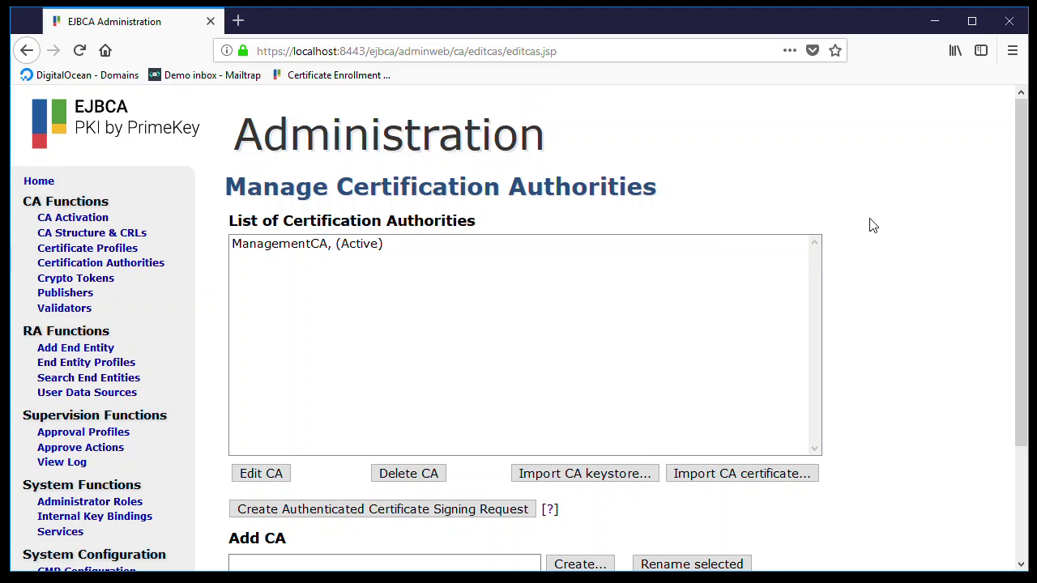
pyautogui.click(119, 316)
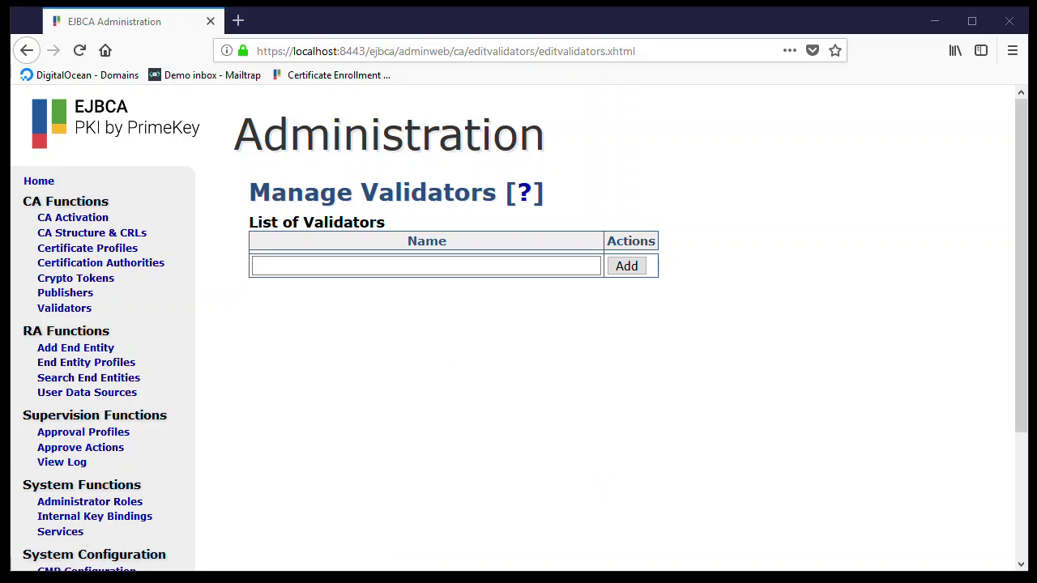
pyautogui.click(308, 268)
pyautogui.write('Contoso CA CAA Validator')
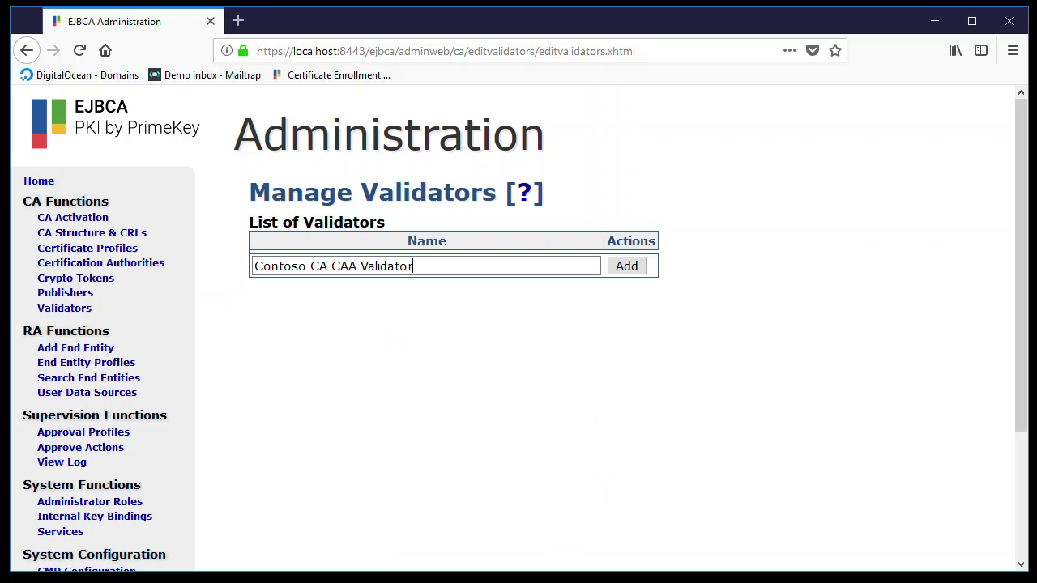
pyautogui.click(626, 271)
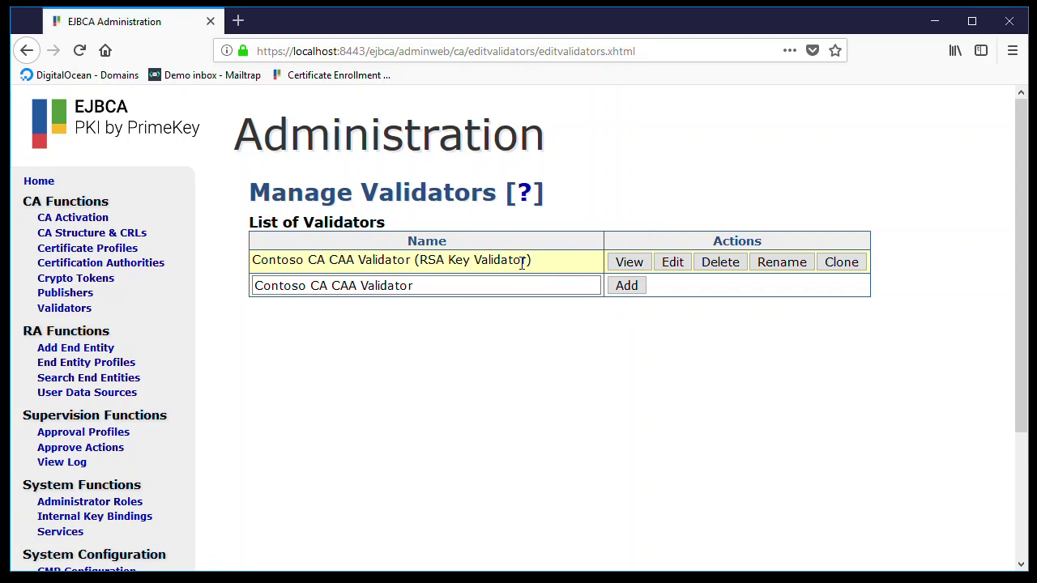
# - Edit Contoso CA CAA Validator and change its type to CAA Validator
pyautogui.click(672, 262)
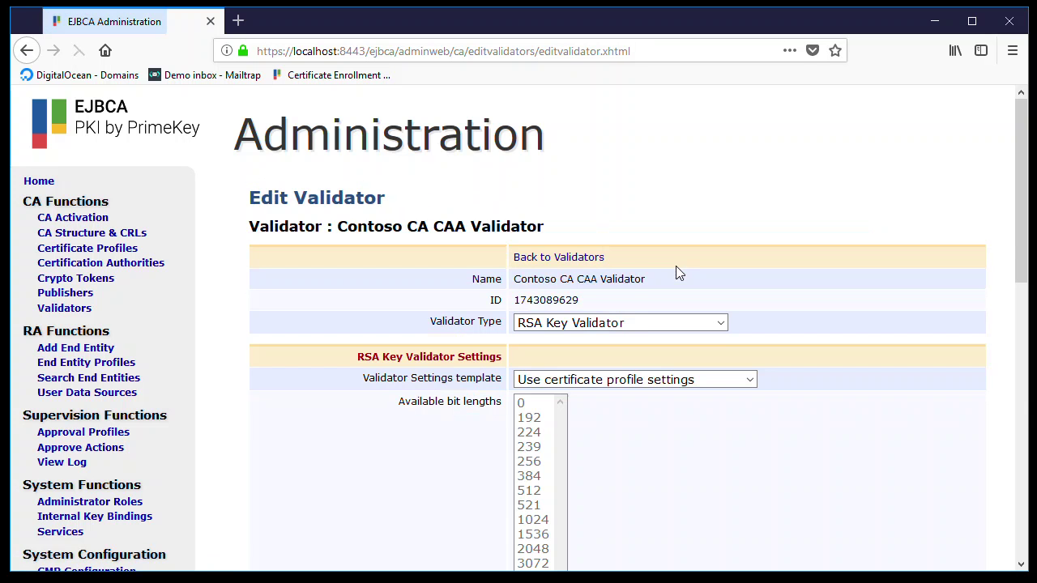
pyautogui.scroll(-1, 421, 235)
pyautogui.scroll(-1, 424, 250)
pyautogui.scroll(1, 437, 243)
pyautogui.scroll(1, 457, 239)
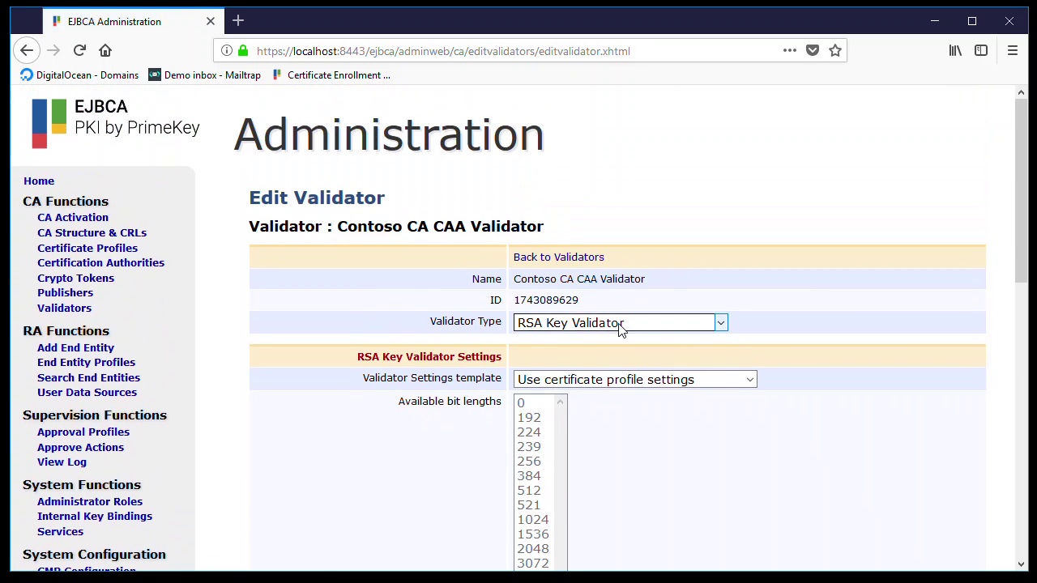
pyautogui.click(634, 327)
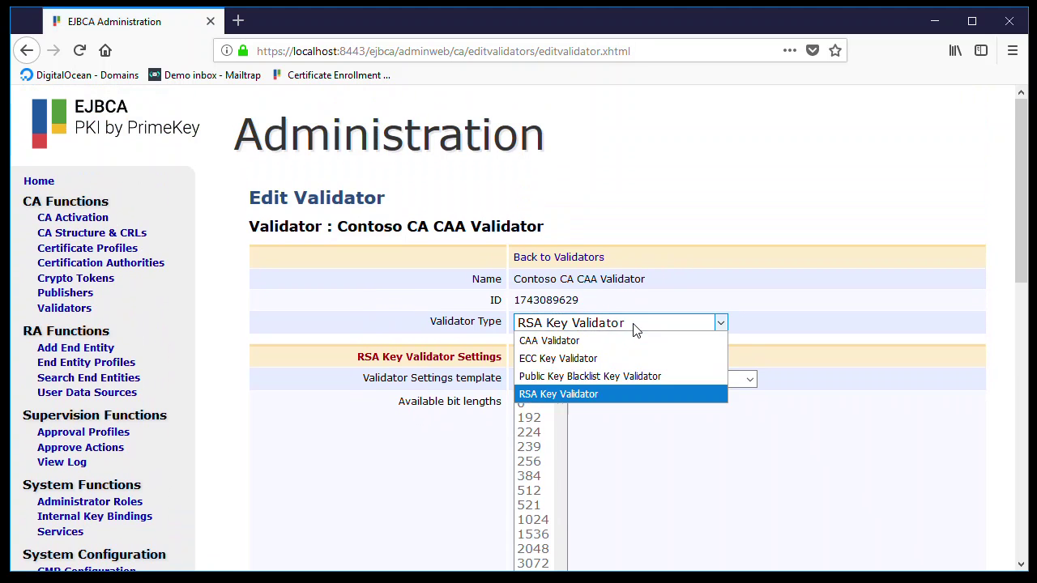
pyautogui.click(595, 344)
# - Set the CAA issuer to contosoca.com and the DNS resolver to ns1.digitalocean.com
pyautogui.scroll(-1, 411, 340)
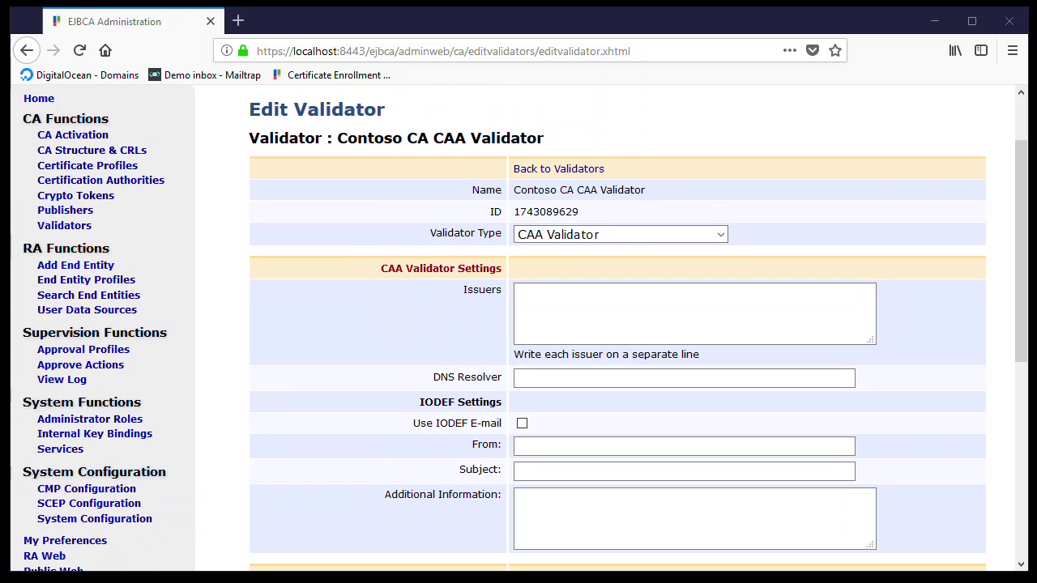
pyautogui.click(548, 321)
pyautogui.write('contosoca.com')
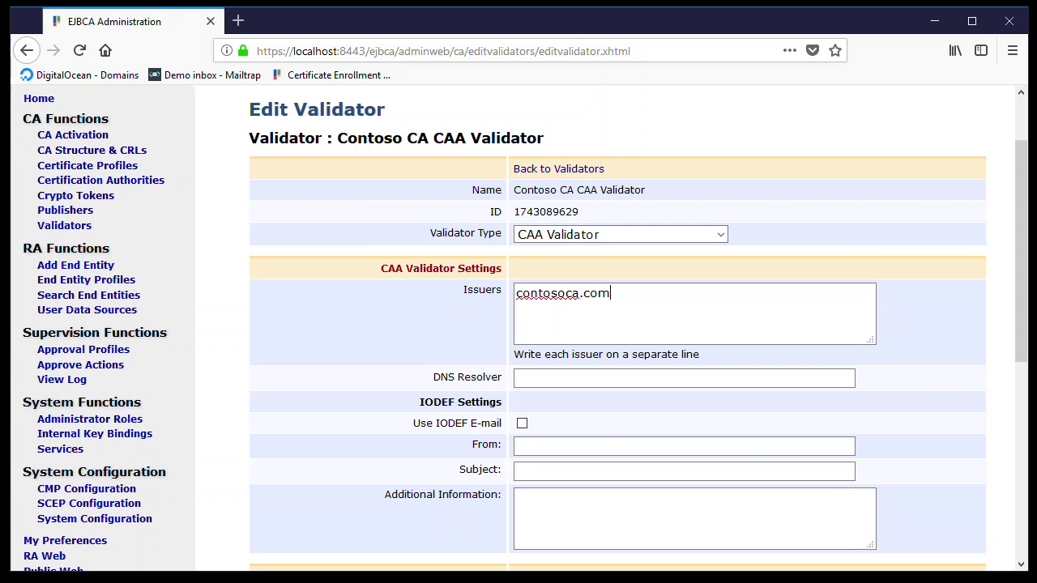
pyautogui.click(586, 377)
pyautogui.write('ns1.digitalocean.com')
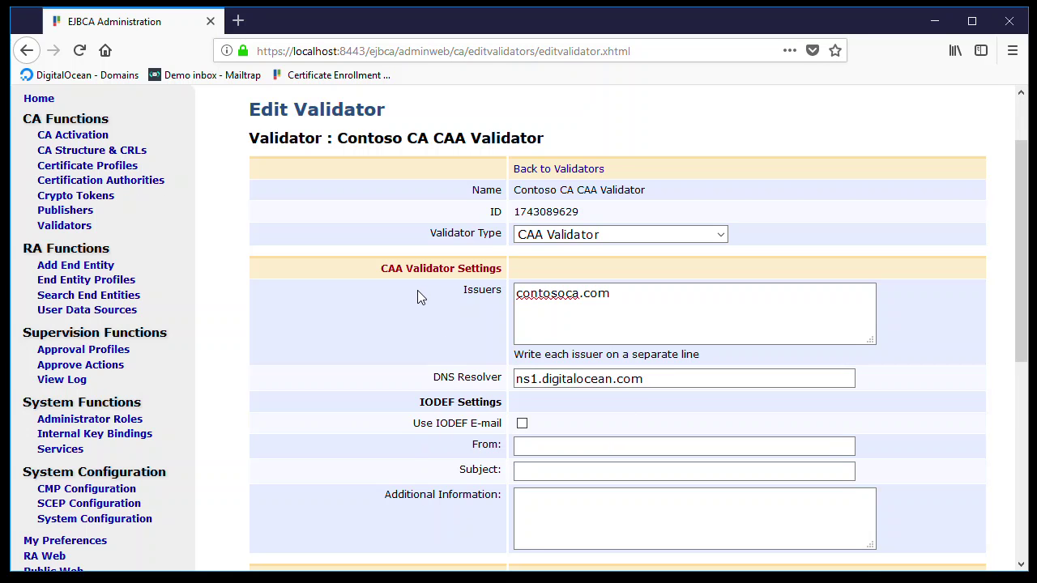
pyautogui.scroll(-3, 416, 296)
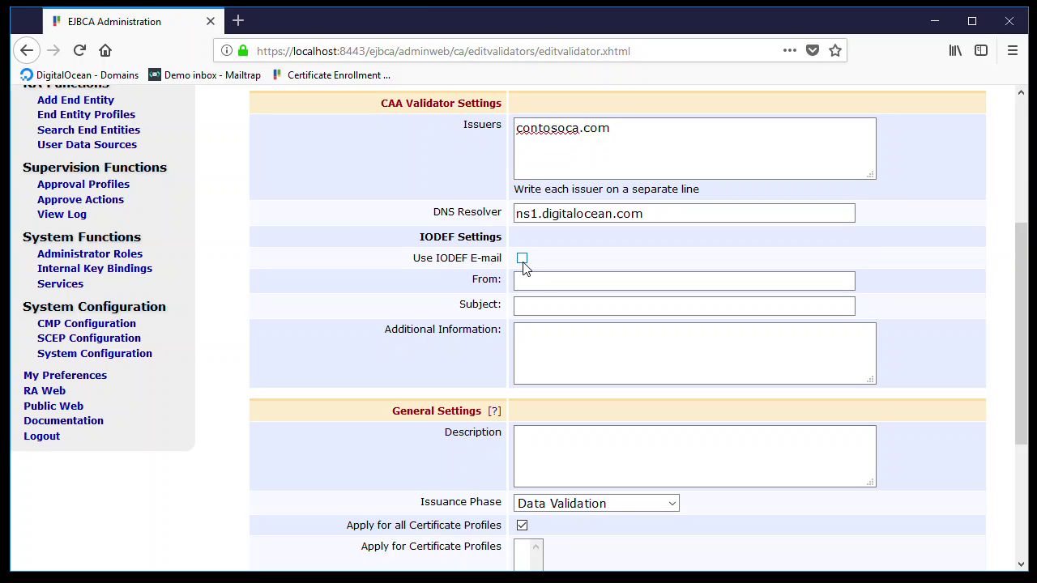
# - Enable IODEF e-mail with a sender address, subject 'Contoso CA - CAA warning' and additional text
pyautogui.click(523, 264)
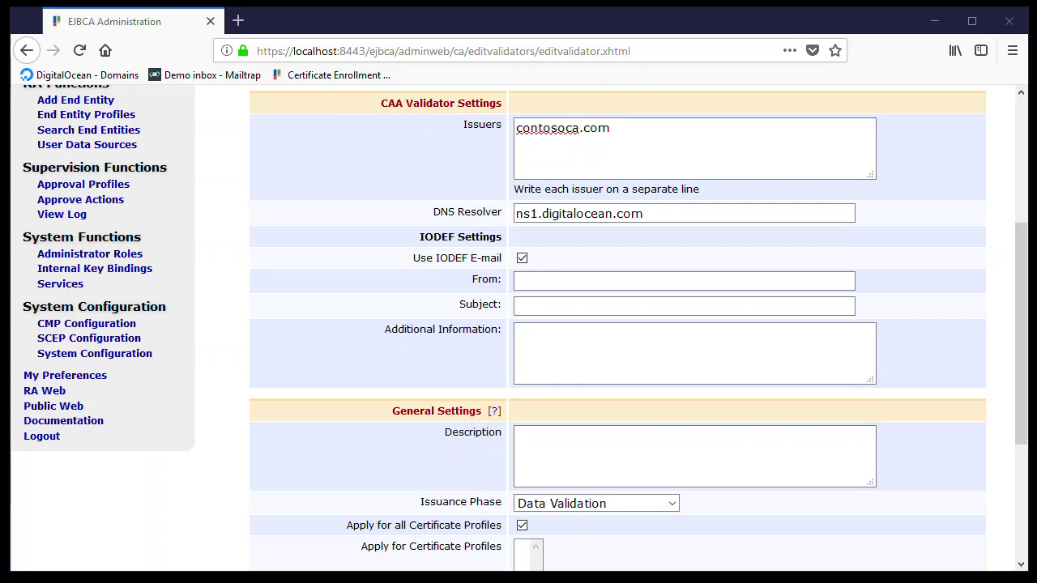
pyautogui.click(545, 281)
pyautogui.hotkey('ctrl', 'v')
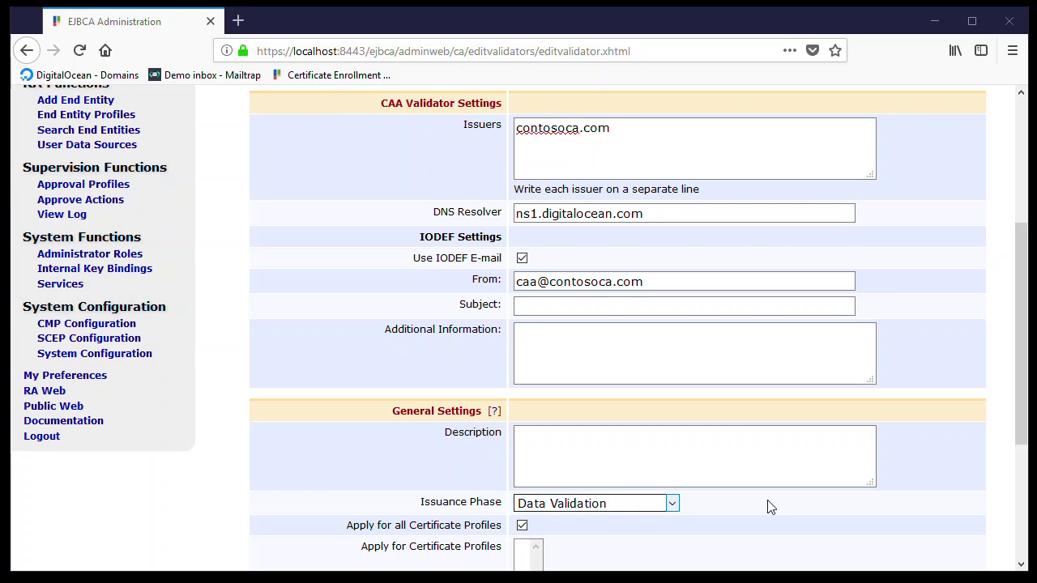
pyautogui.click(575, 308)
pyautogui.write('Contoso CA - CAA warning')
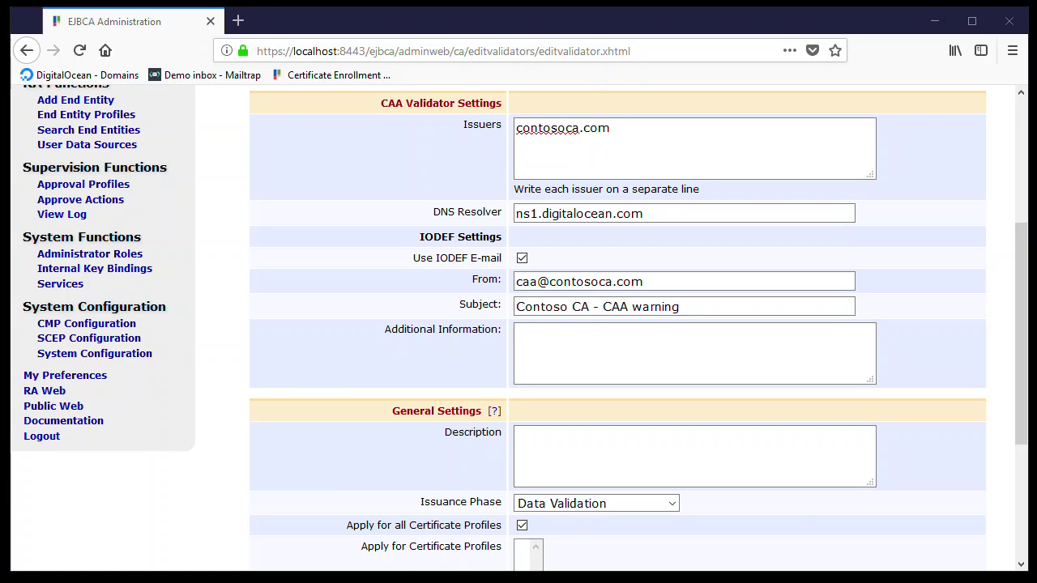
pyautogui.click(597, 349)
pyautogui.write('This is a warning coming from Contoso CA.')
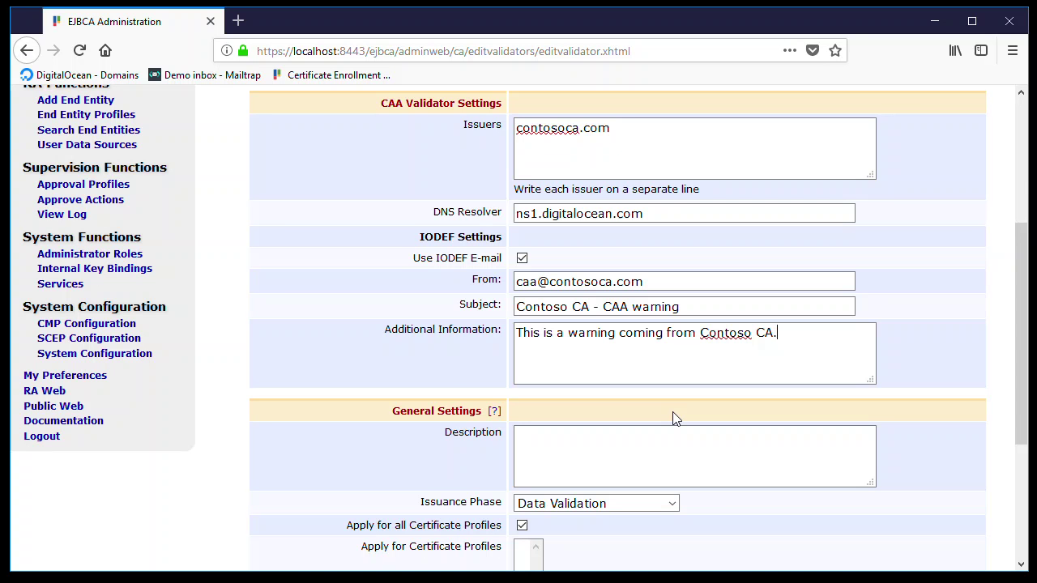
# - Save the CAA validator settings
pyautogui.scroll(5, 475, 384)
pyautogui.scroll(-9, 462, 373)
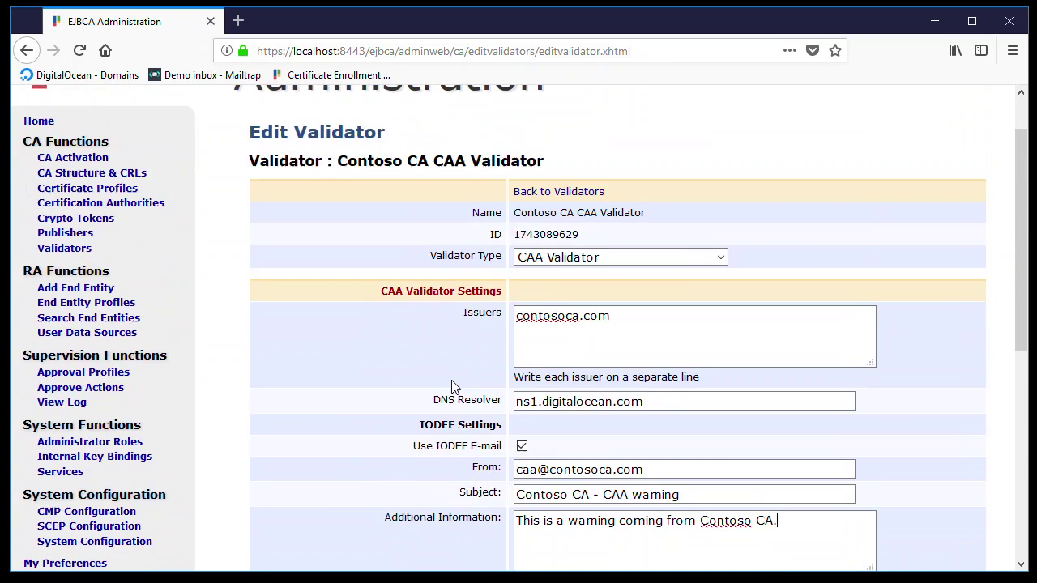
pyautogui.scroll(-1, 453, 397)
pyautogui.click(535, 526)
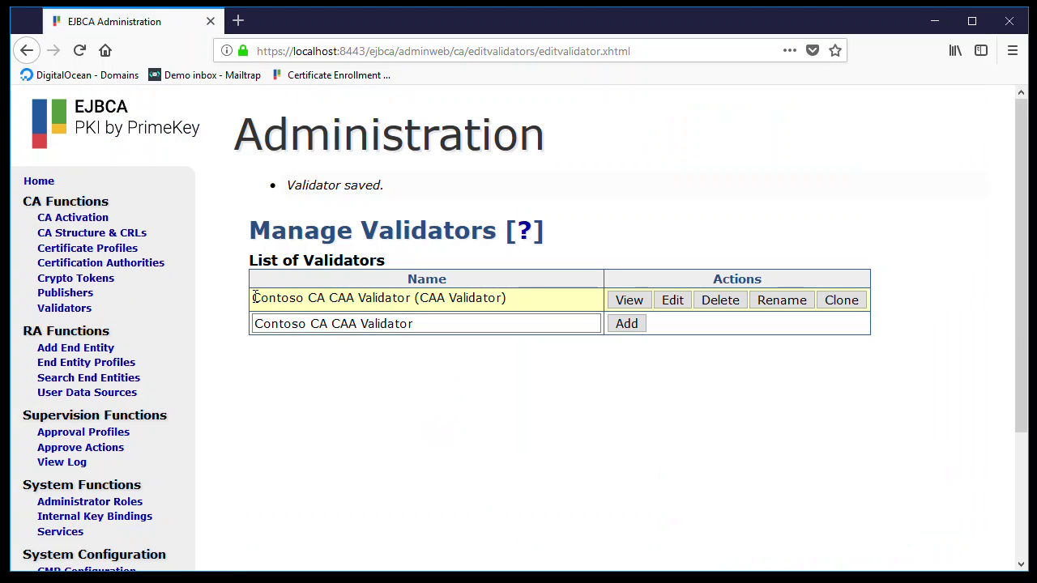
# - Select ManagementCA under Certification Authorities and open it for editing
pyautogui.click(289, 321)
pyautogui.click(126, 269)
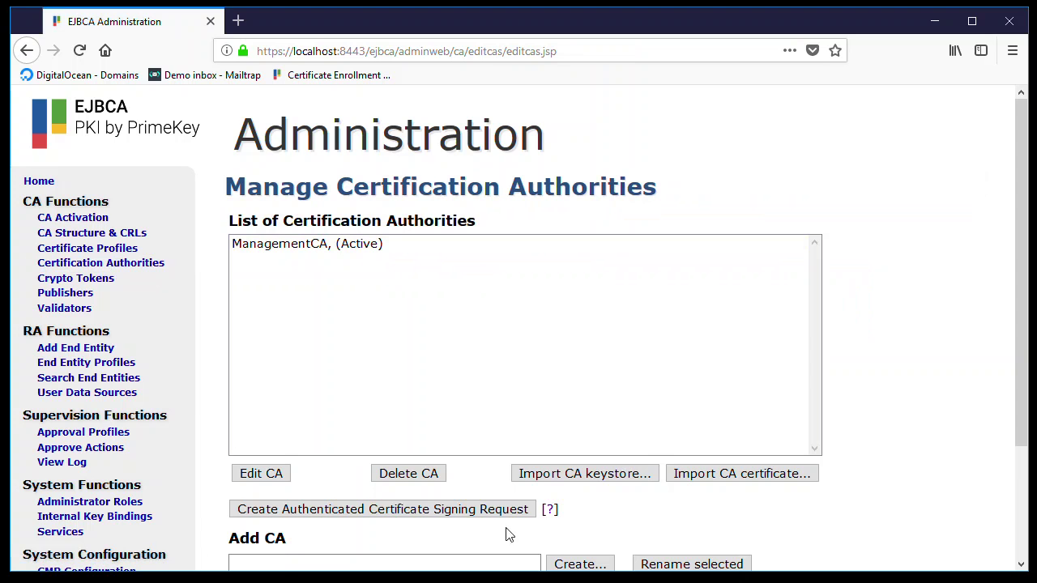
pyautogui.click(317, 251)
pyautogui.click(317, 251)
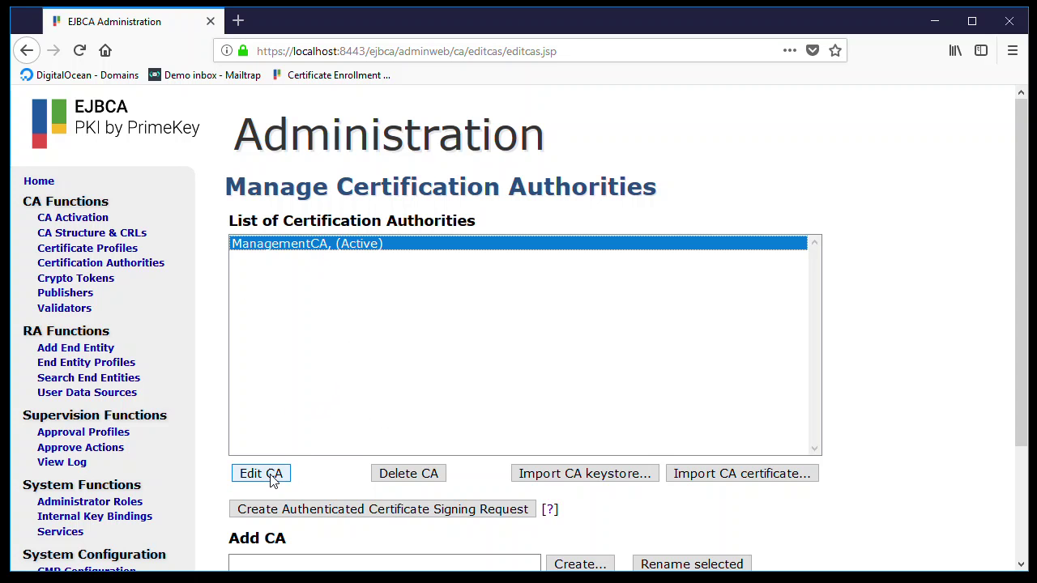
pyautogui.click(261, 473)
# - Attach Contoso CA CAA Validator to ManagementCA and save the CA
pyautogui.scroll(-15, 322, 409)
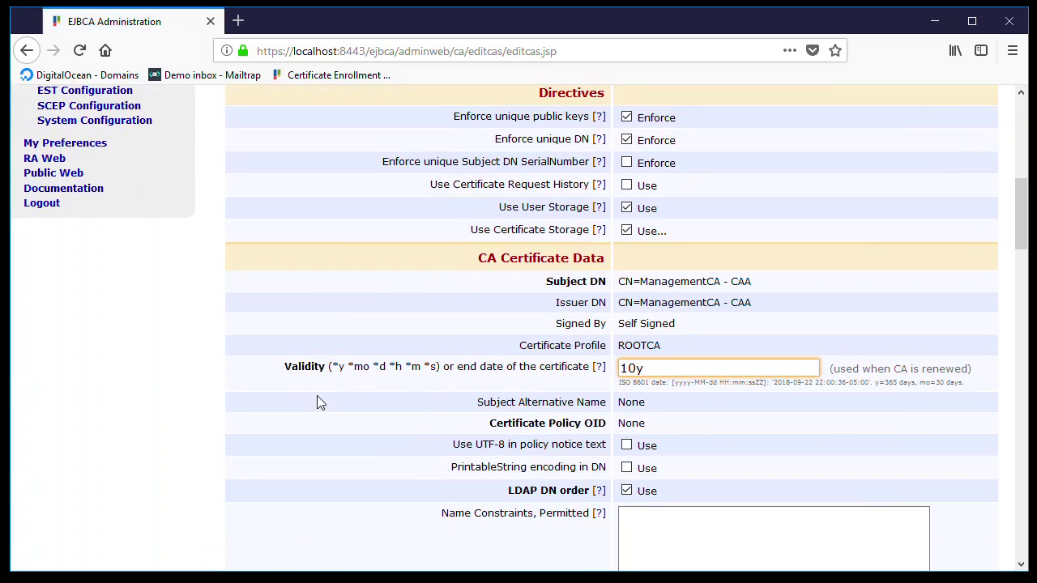
pyautogui.scroll(-10, 315, 394)
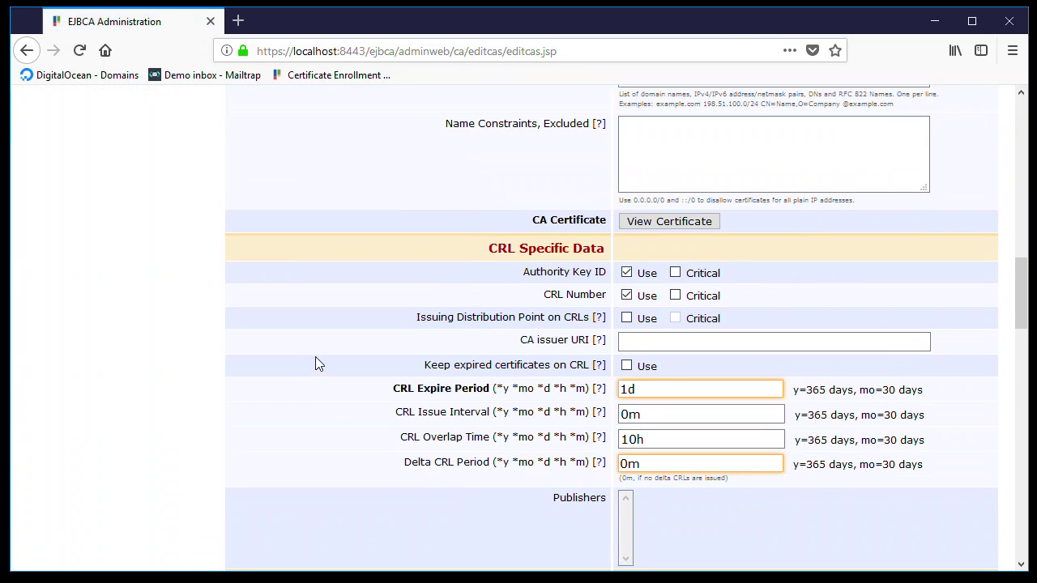
pyautogui.scroll(-17, 316, 365)
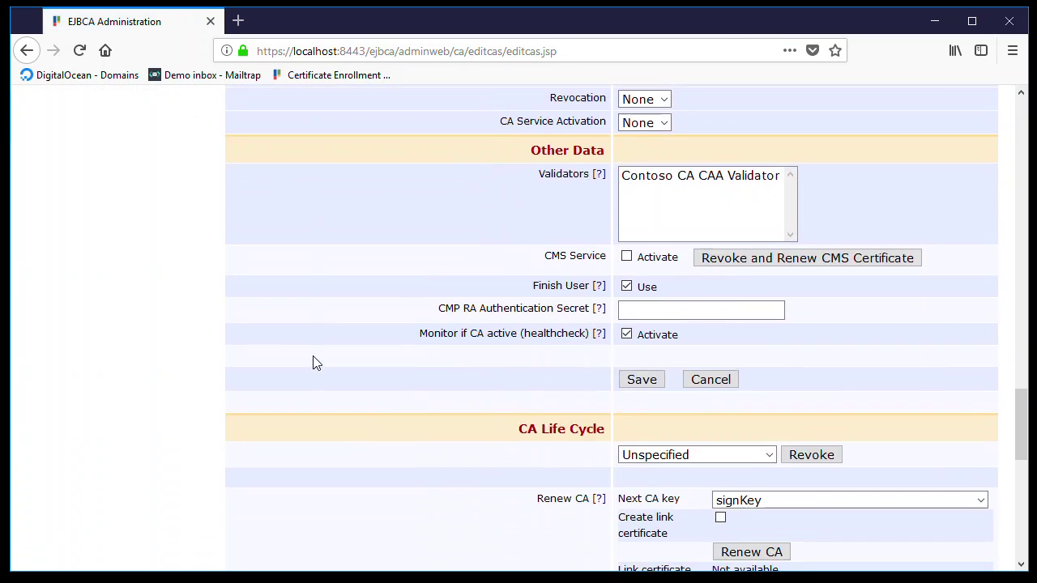
pyautogui.scroll(-2, 315, 363)
pyautogui.scroll(2, 365, 352)
pyautogui.click(662, 180)
pyautogui.scroll(-4, 381, 243)
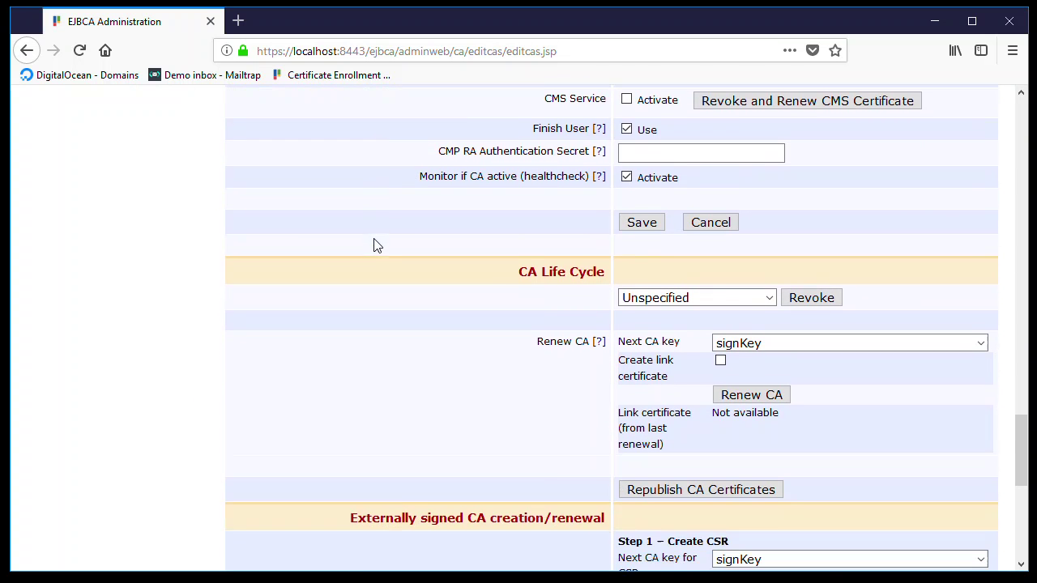
pyautogui.click(642, 214)
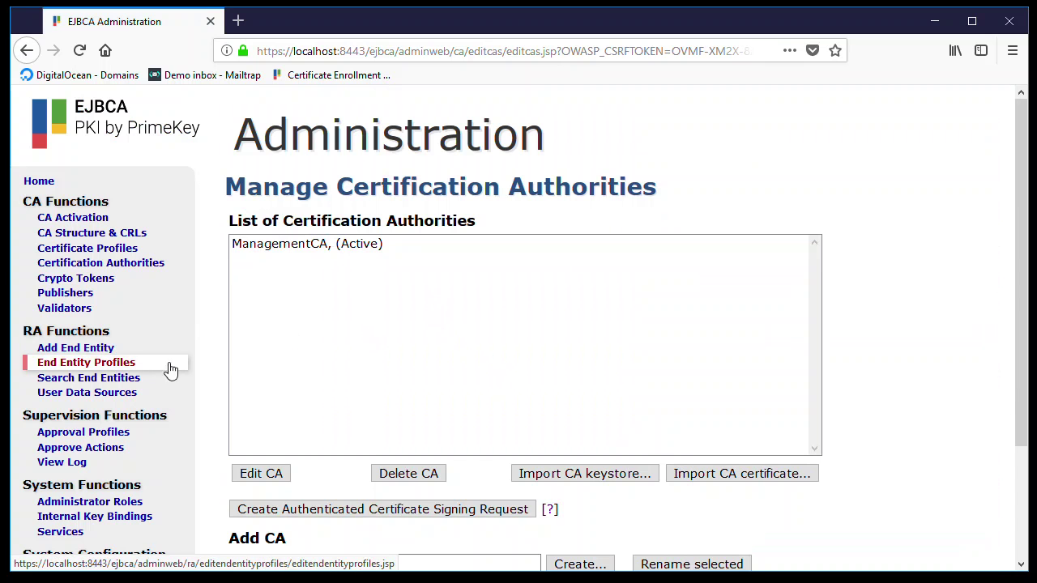
# - Start a new end entity with username example.org and enter the enrollment password twice
pyautogui.click(116, 354)
pyautogui.click(504, 247)
pyautogui.write('xample')
pyautogui.press('BackSpace')
pyautogui.press('BackSpace')
pyautogui.press('BackSpace')
pyautogui.press('BackSpace')
pyautogui.press('BackSpace')
pyautogui.press('BackSpace')
pyautogui.write('exa')
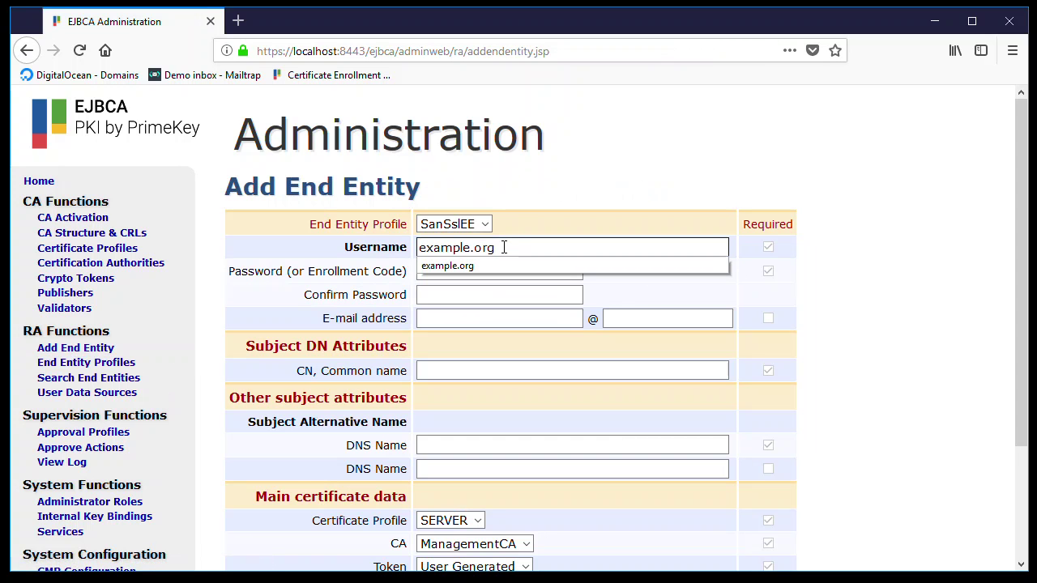
pyautogui.click(463, 277)
pyautogui.write('foobar')
pyautogui.press('Tab')
pyautogui.write('foobar')
pyautogui.press('Tab')
# - Fill in the common name and DNS names example.org and example2.org
pyautogui.click(476, 373)
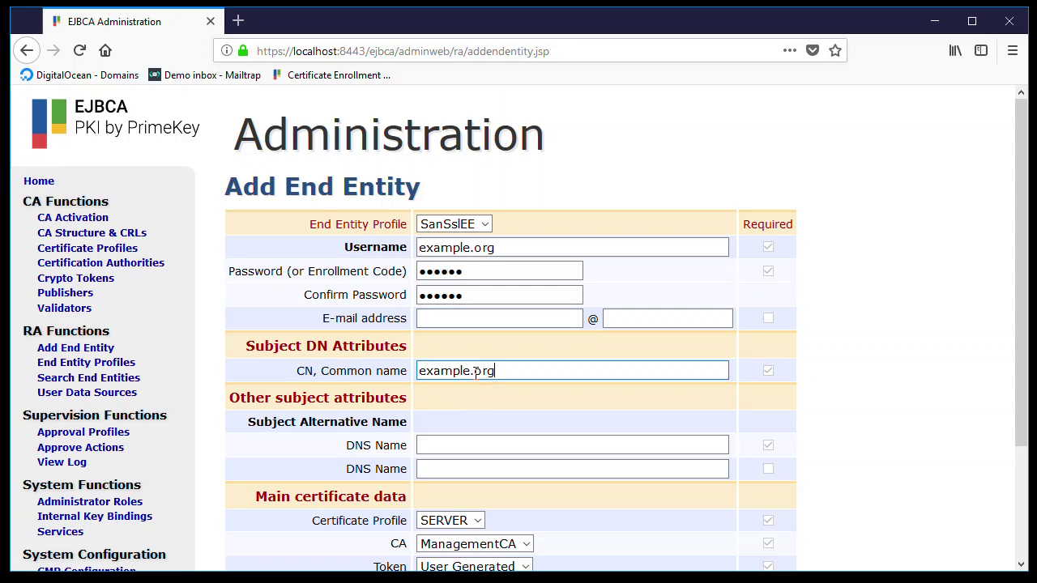
pyautogui.scroll(-3, 476, 357)
pyautogui.click(469, 303)
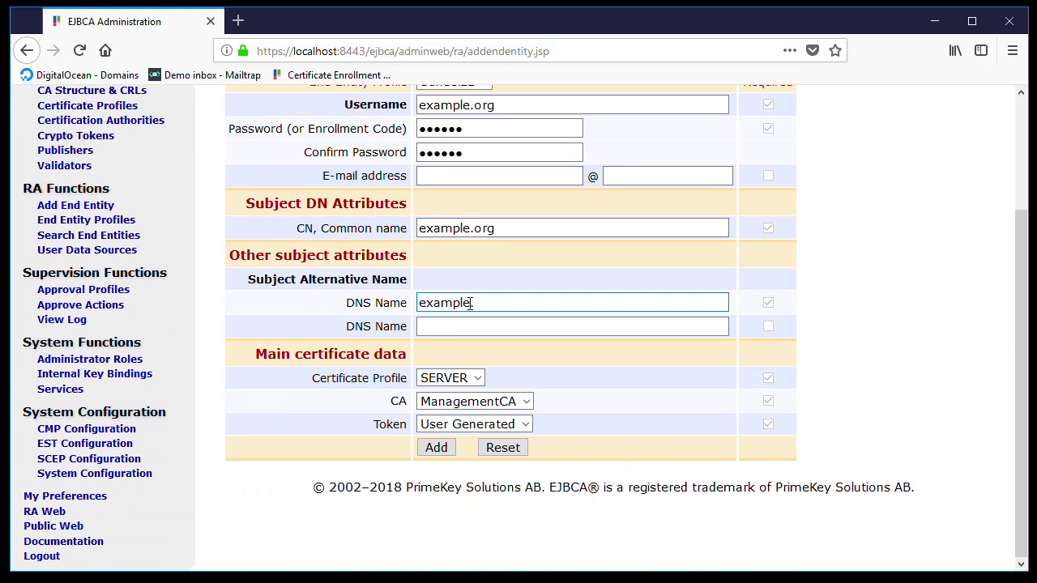
pyautogui.write('.org')
pyautogui.press('Tab')
pyautogui.write('examp')
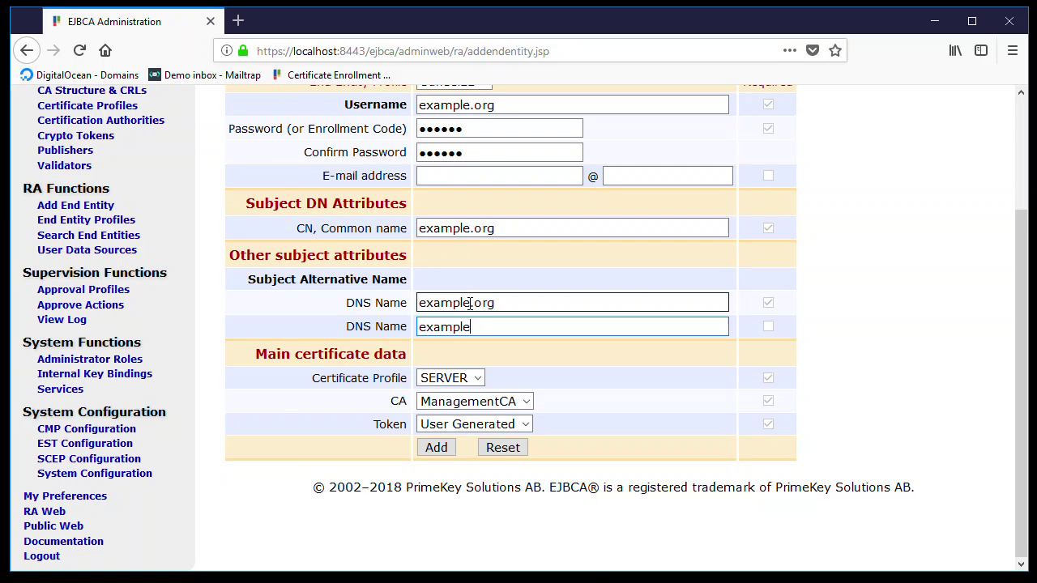
pyautogui.write('le2.org')
# - Add the example.org end entity and dismiss the browser's save-login prompt
pyautogui.scroll(3, 388, 267)
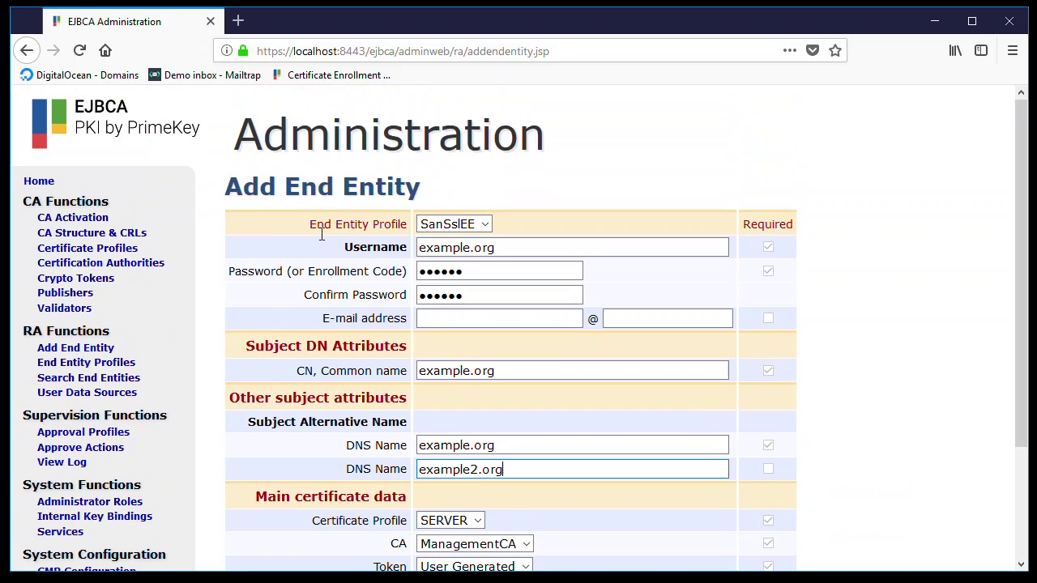
pyautogui.scroll(-2, 319, 235)
pyautogui.scroll(-1, 319, 235)
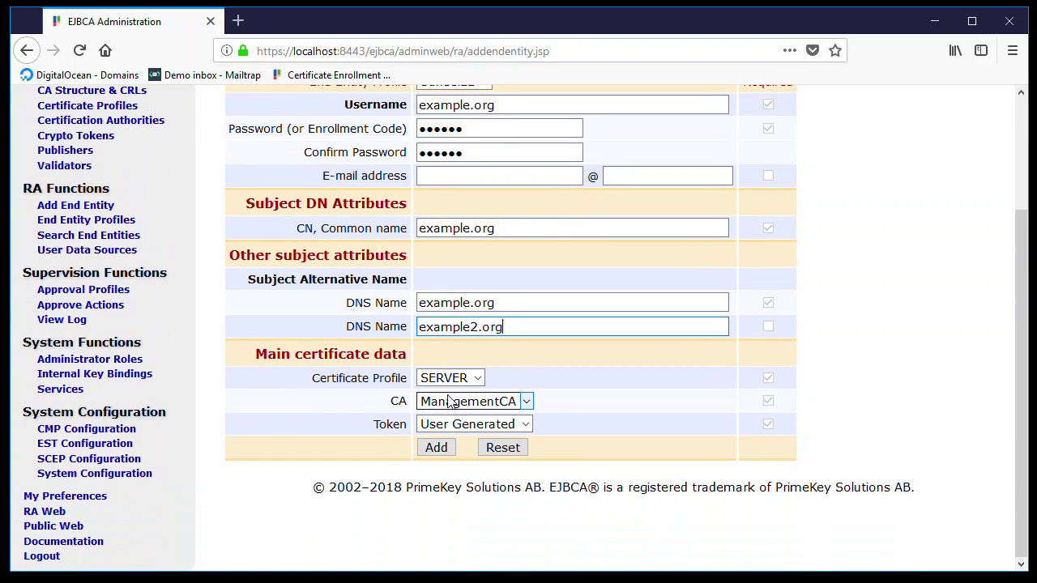
pyautogui.click(436, 450)
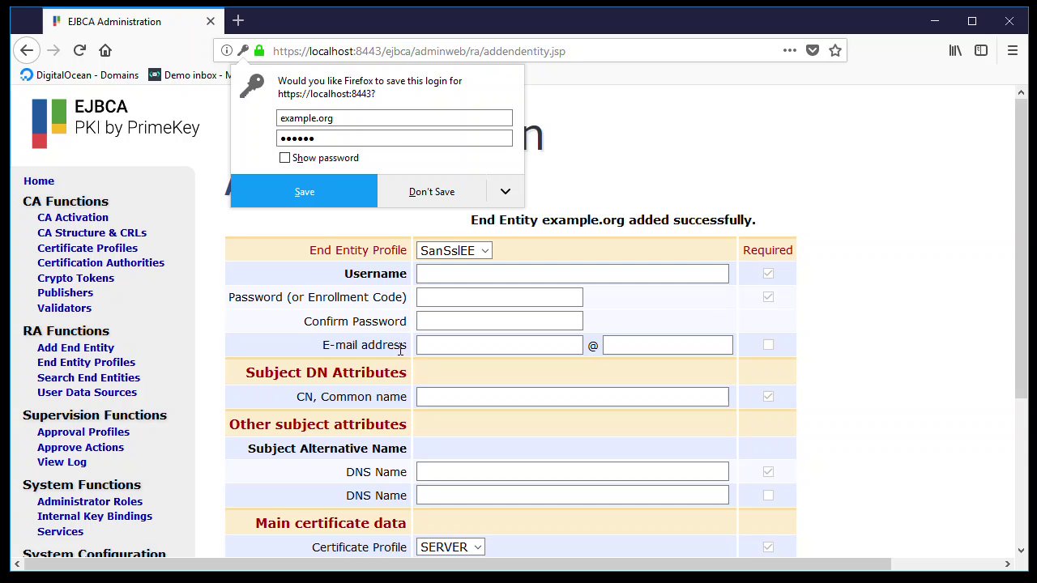
pyautogui.click(629, 175)
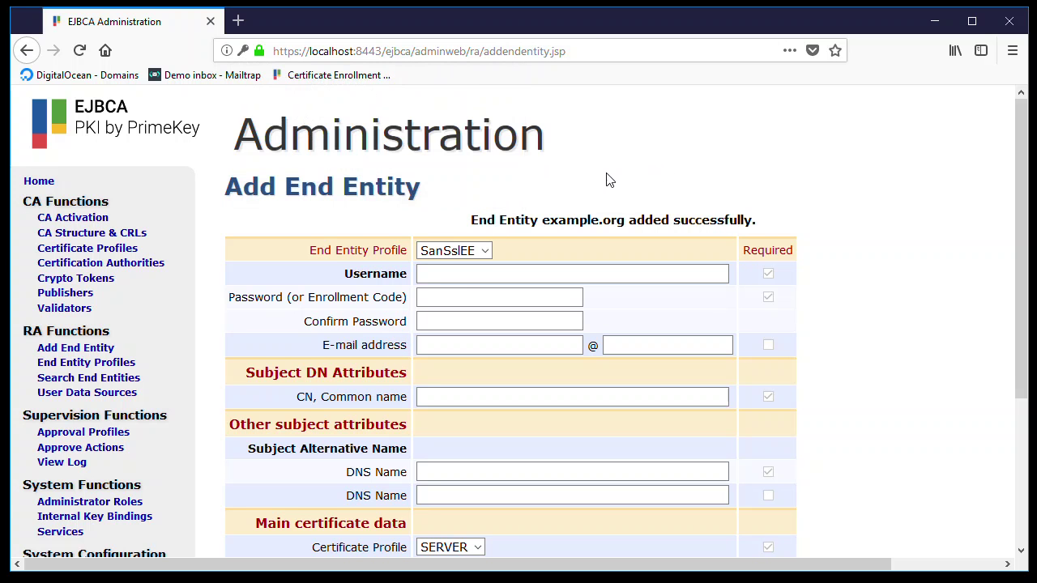
pyautogui.scroll(-2, 607, 178)
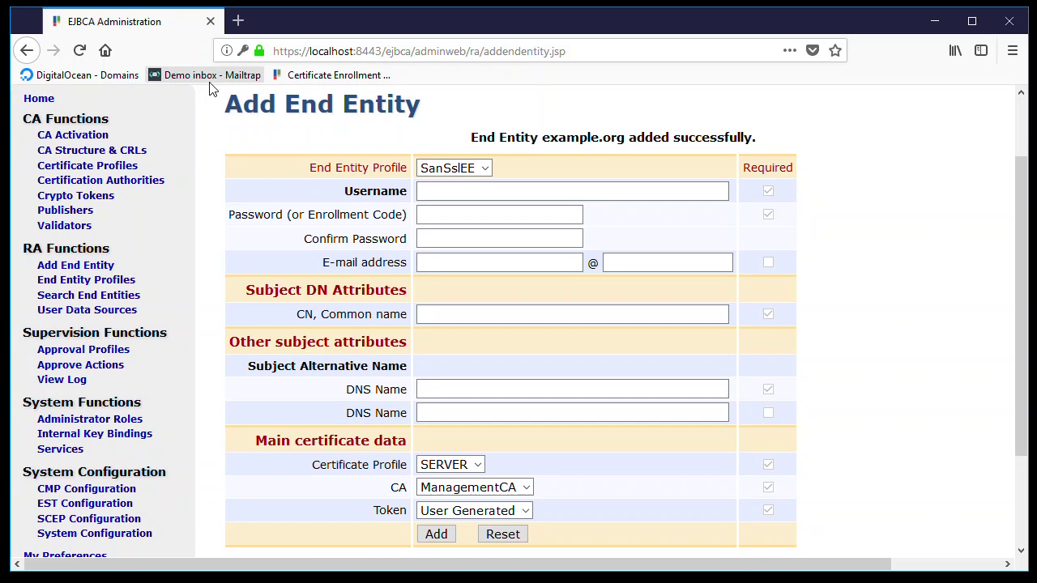
# - Open DigitalOcean's Domains list in a new tab and bring up example.org's actions
pyautogui.middleClick(106, 83)
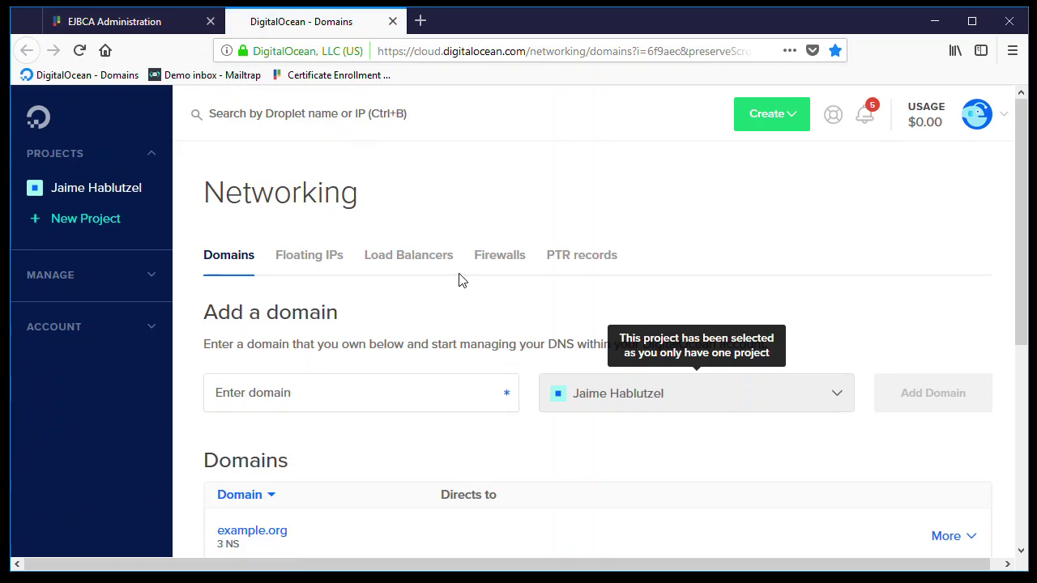
pyautogui.scroll(-3, 456, 262)
pyautogui.scroll(-2, 443, 276)
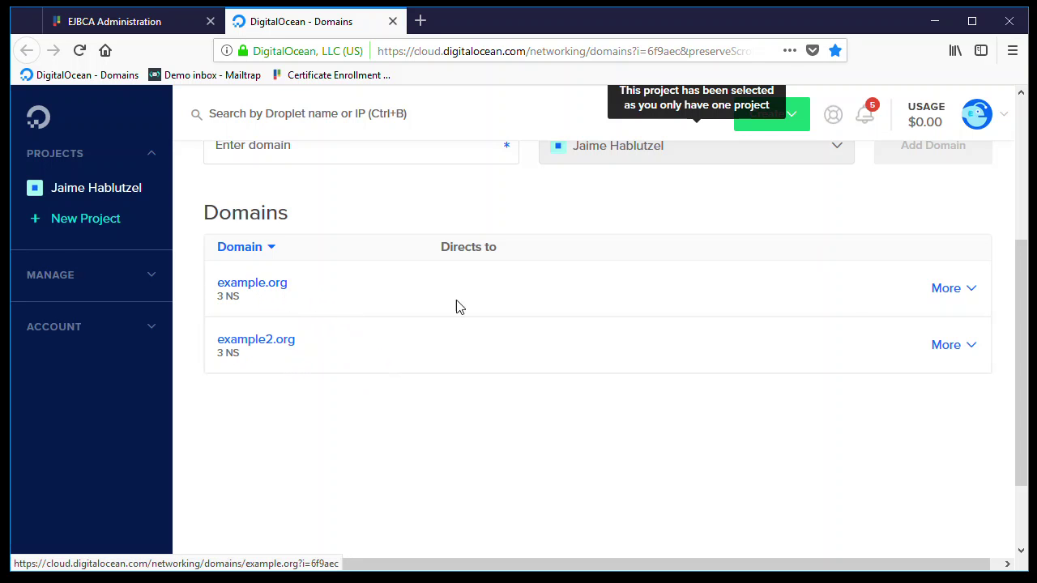
pyautogui.click(946, 290)
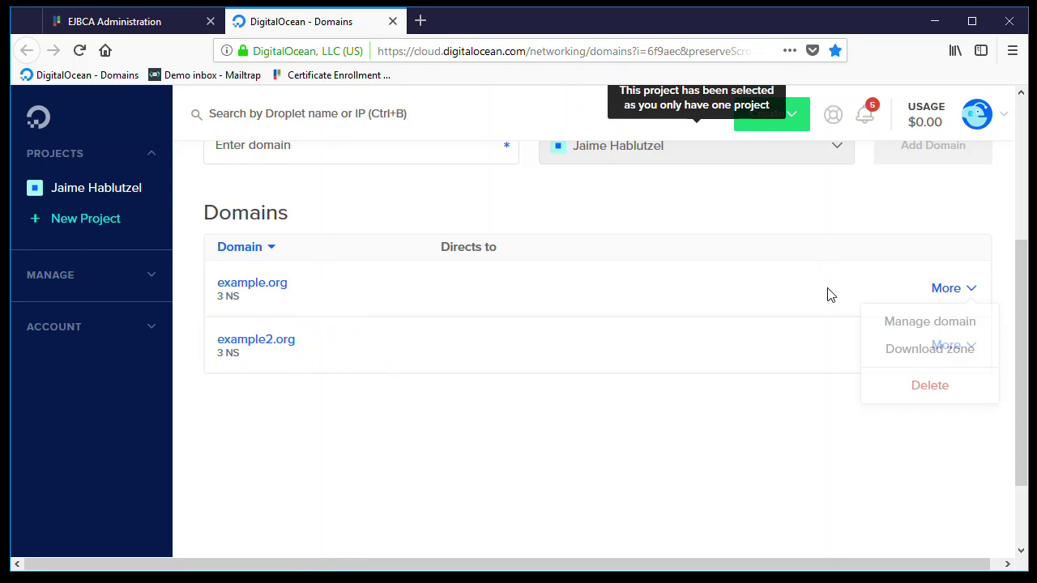
# - Open example.org's domain management and switch to the CAA record form
pyautogui.click(947, 324)
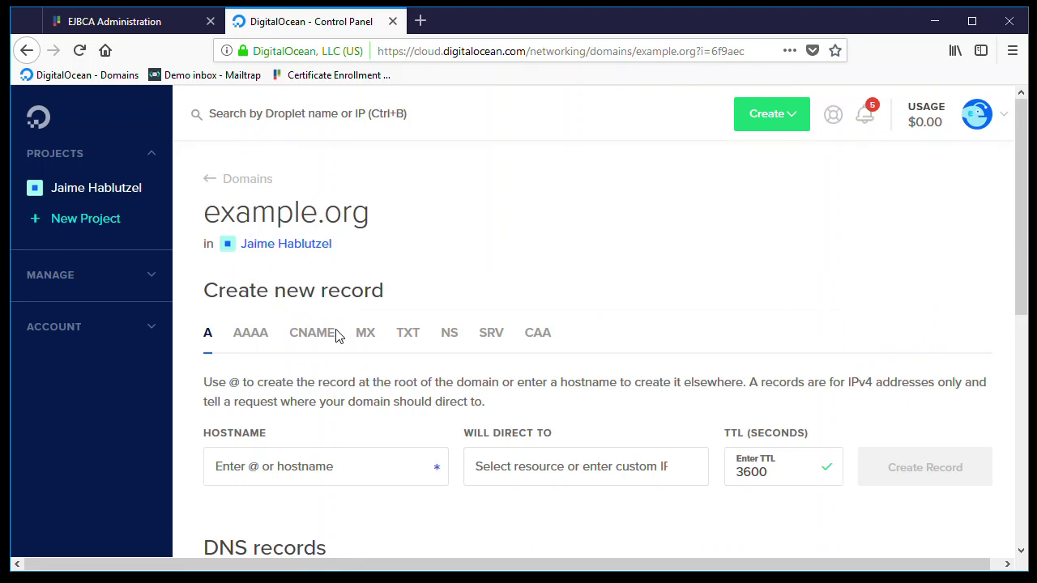
pyautogui.scroll(-5, 389, 336)
pyautogui.scroll(1, 467, 292)
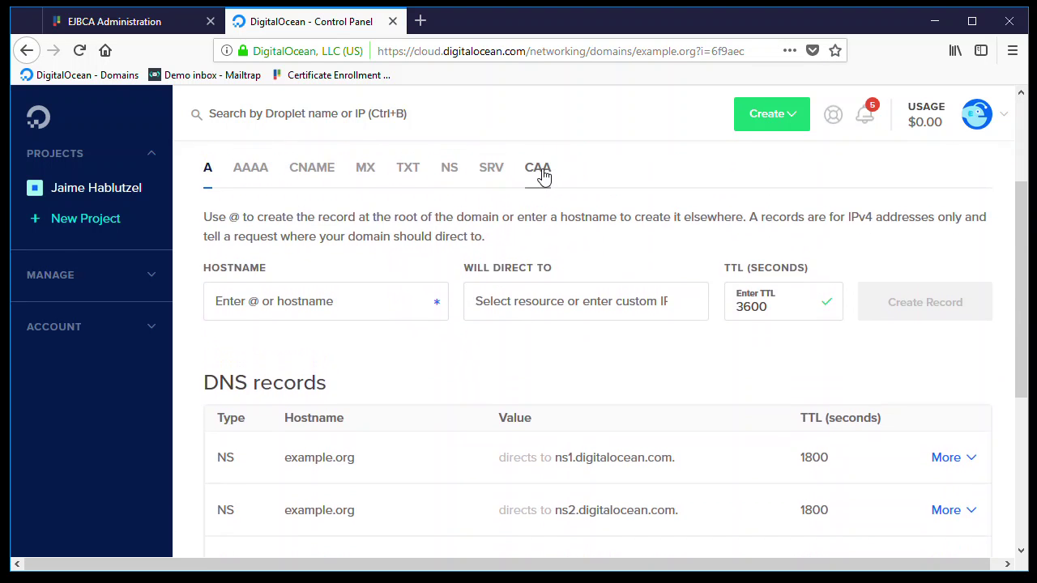
pyautogui.click(538, 174)
# - Create a CAA issue record for hostname @ authorizing contosoca.com
pyautogui.click(264, 305)
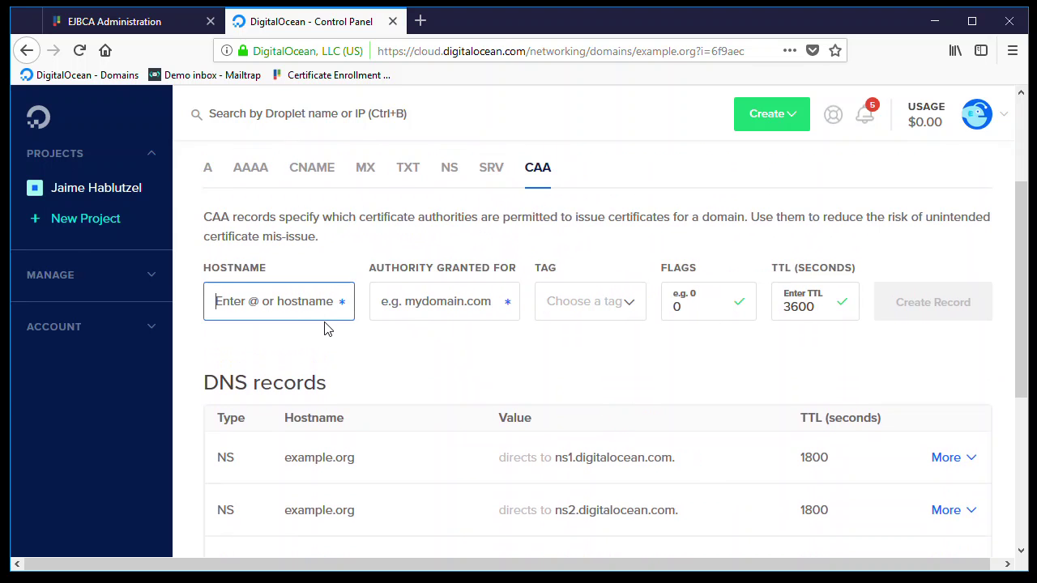
pyautogui.write('*')
pyautogui.write('@')
pyautogui.press('Tab')
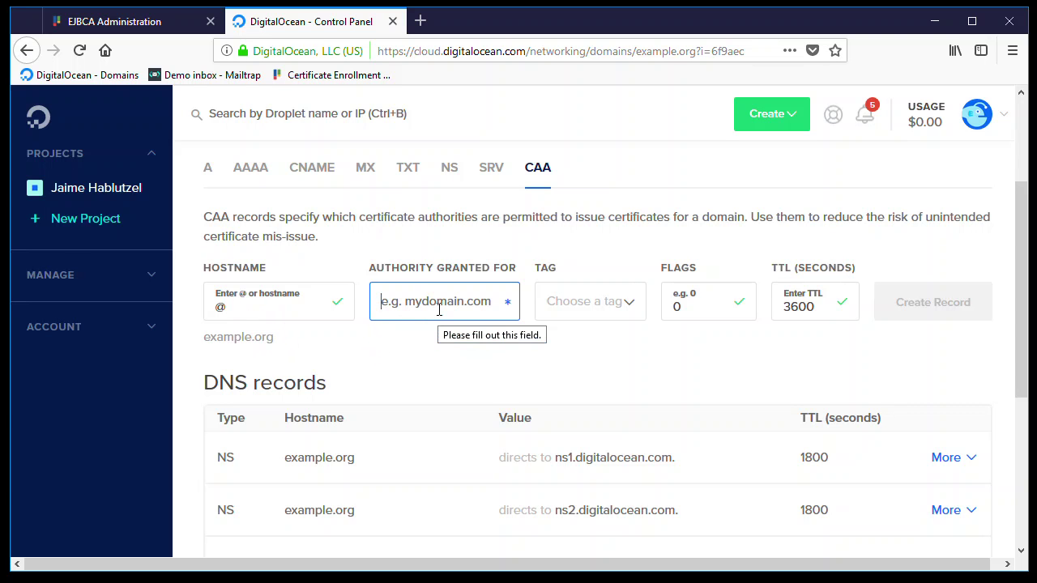
pyautogui.write('contosoca.com')
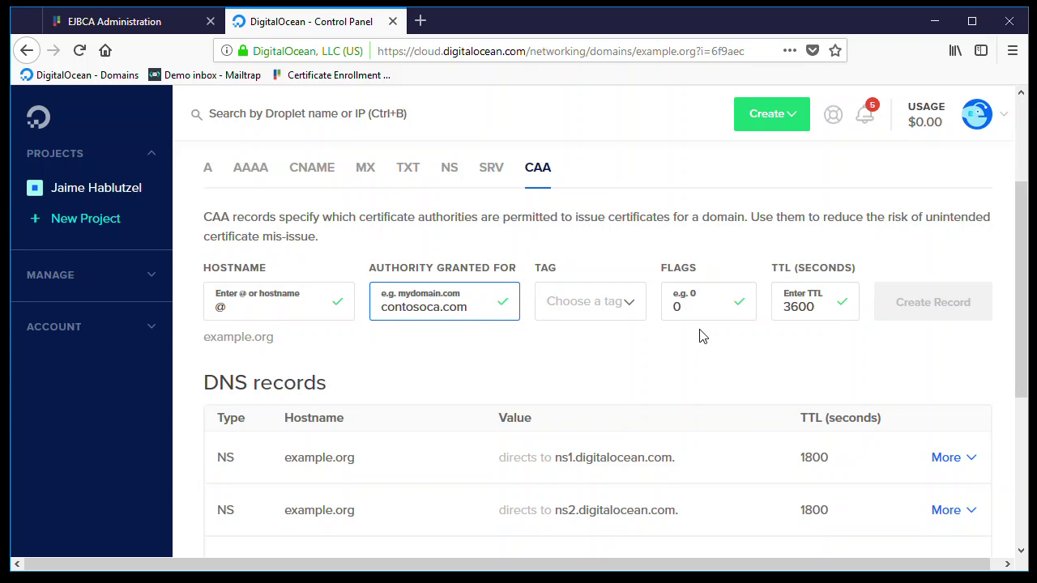
pyautogui.click(611, 306)
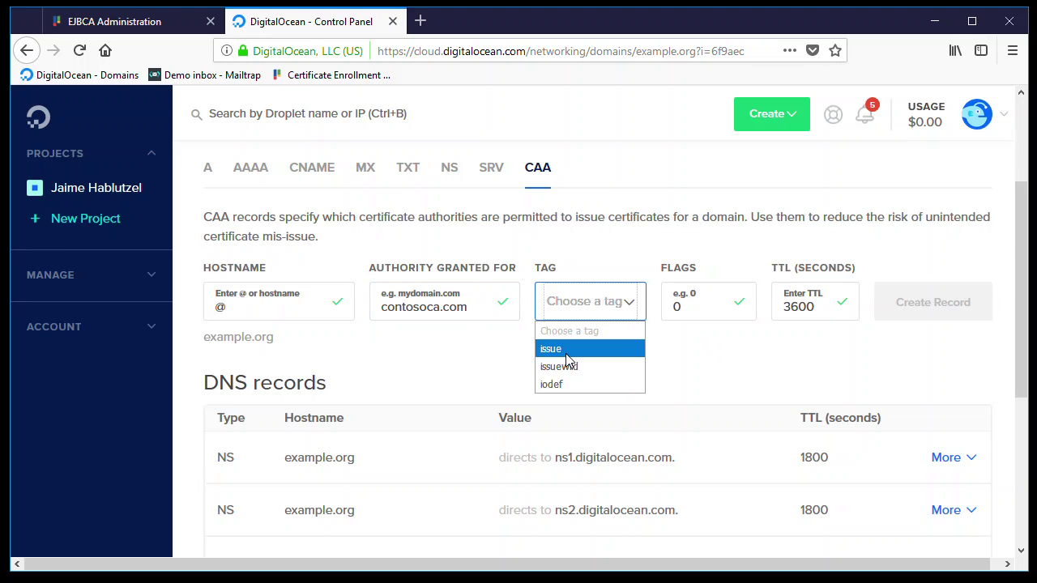
pyautogui.click(603, 349)
pyautogui.moveTo(471, 306); pyautogui.dragTo(379, 312)
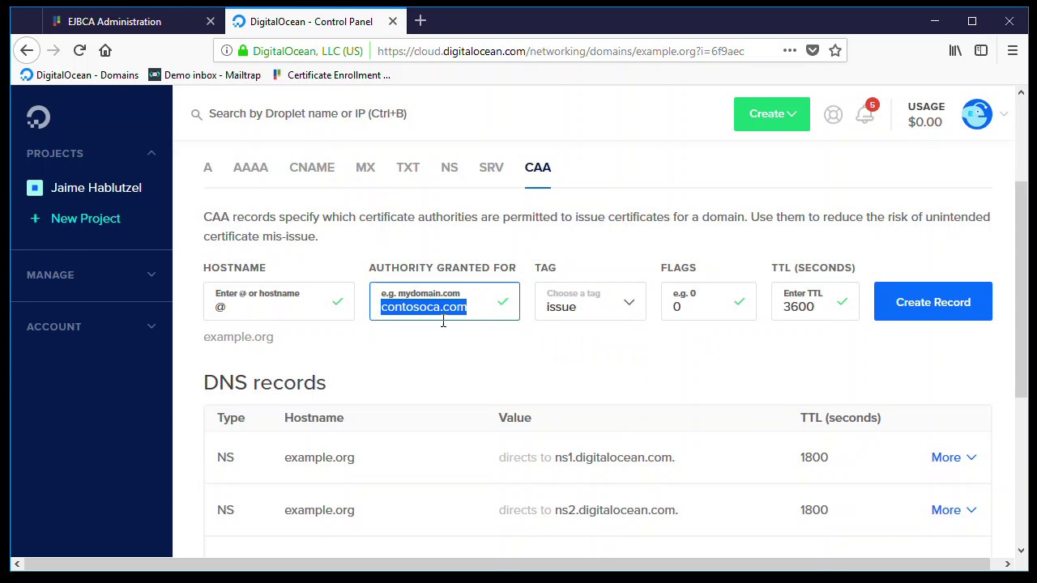
pyautogui.click(921, 312)
pyautogui.scroll(-2, 546, 352)
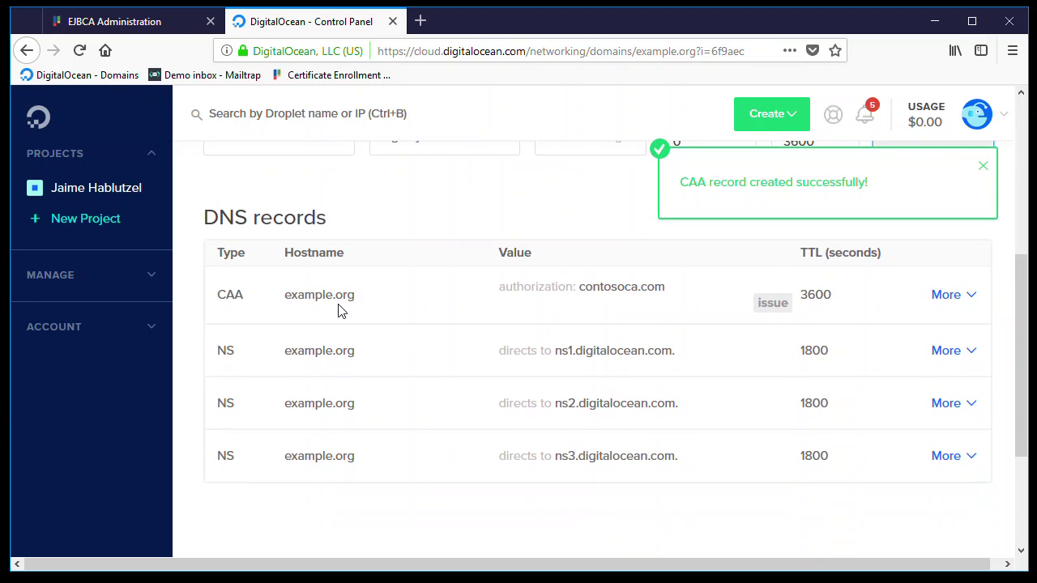
pyautogui.scroll(2, 465, 292)
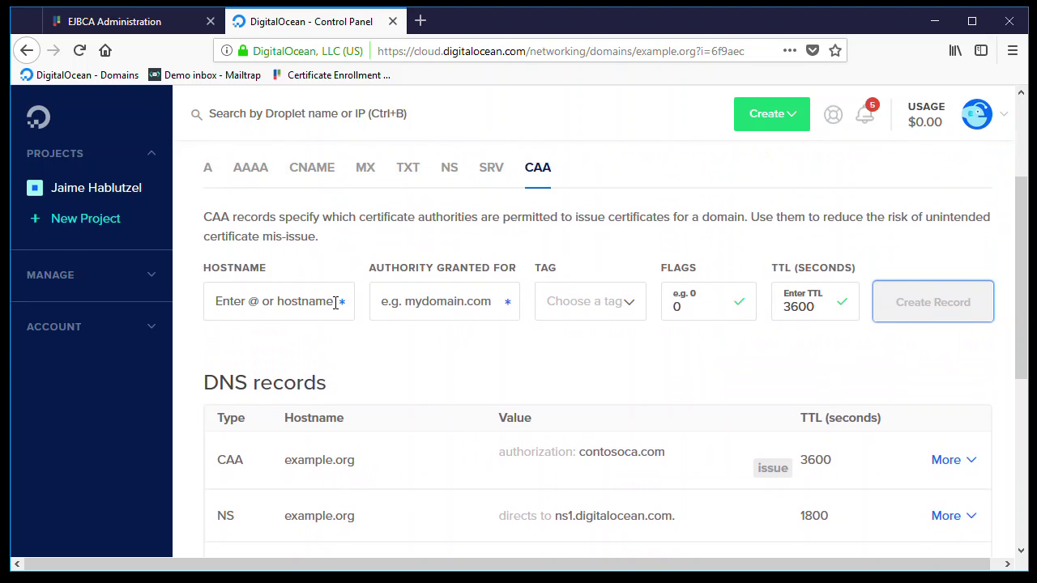
# - Fill a CAA record with hostname @, tag iodef and the admin's mailto reporting address
pyautogui.click(307, 311)
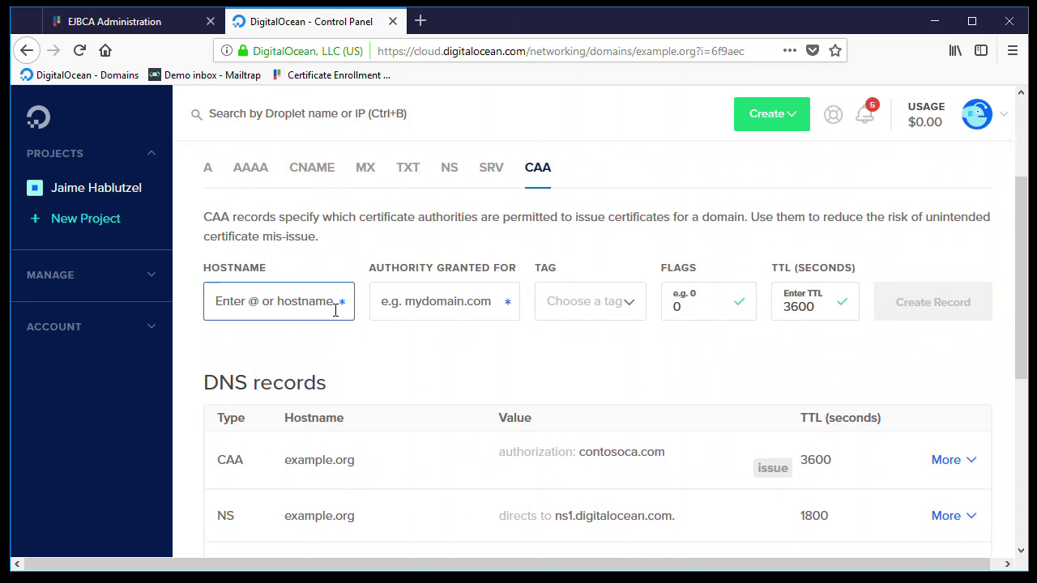
pyautogui.write('@')
pyautogui.click(614, 308)
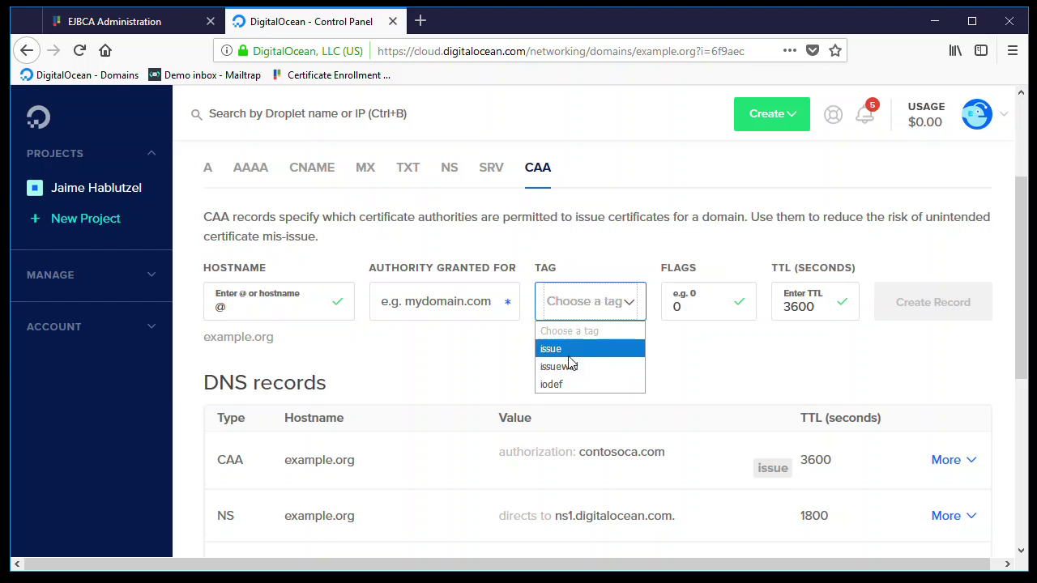
pyautogui.click(569, 384)
pyautogui.click(470, 306)
pyautogui.write('mailto:')
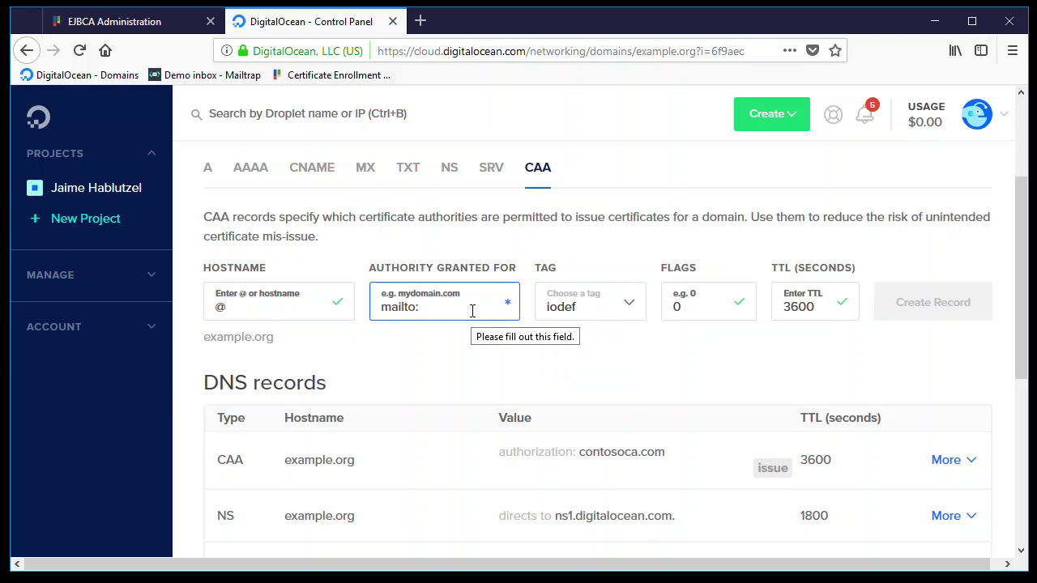
pyautogui.write('admin')
pyautogui.write('@exampl')
pyautogui.write('e.org')
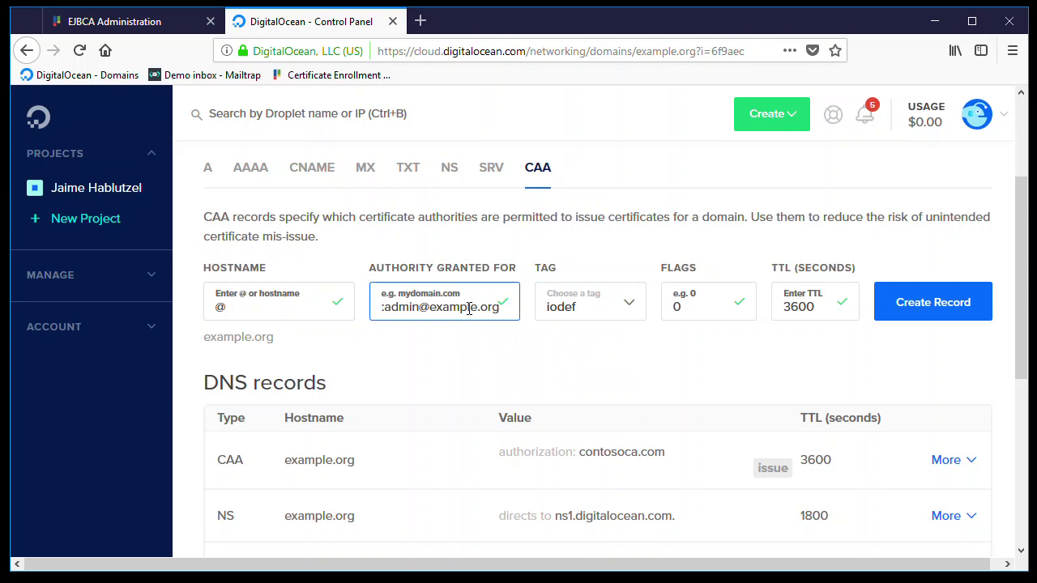
# - Review the reporting address, create the iodef record, and go back to EJBCA Administration
pyautogui.moveTo(470, 309); pyautogui.dragTo(331, 302)
pyautogui.moveTo(492, 309)
pyautogui.mouseDown()
pyautogui.moveTo(527, 319)
pyautogui.moveTo(503, 320)
pyautogui.mouseUp()
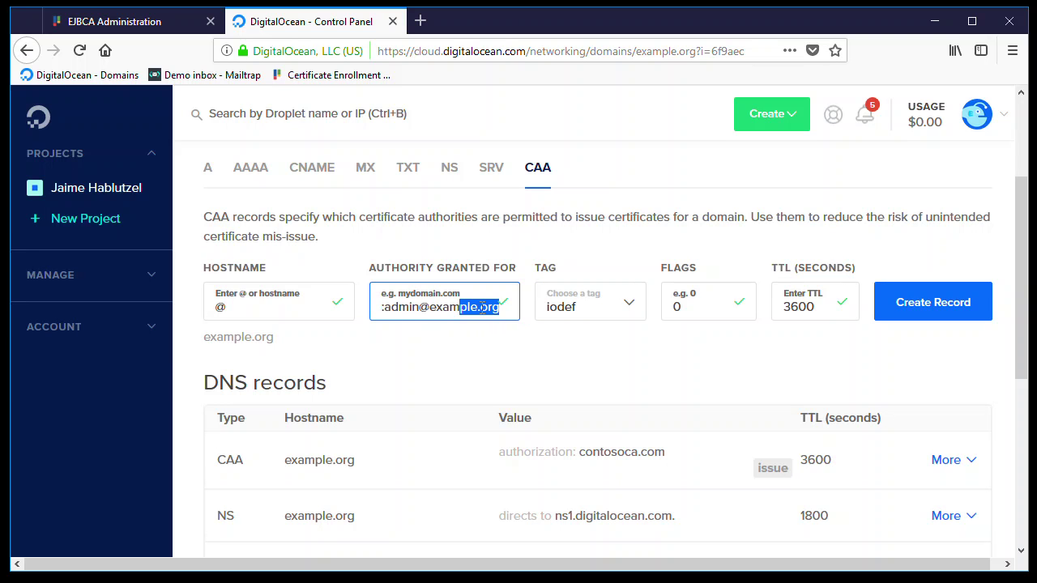
pyautogui.click(411, 307)
pyautogui.moveTo(415, 308); pyautogui.dragTo(338, 306)
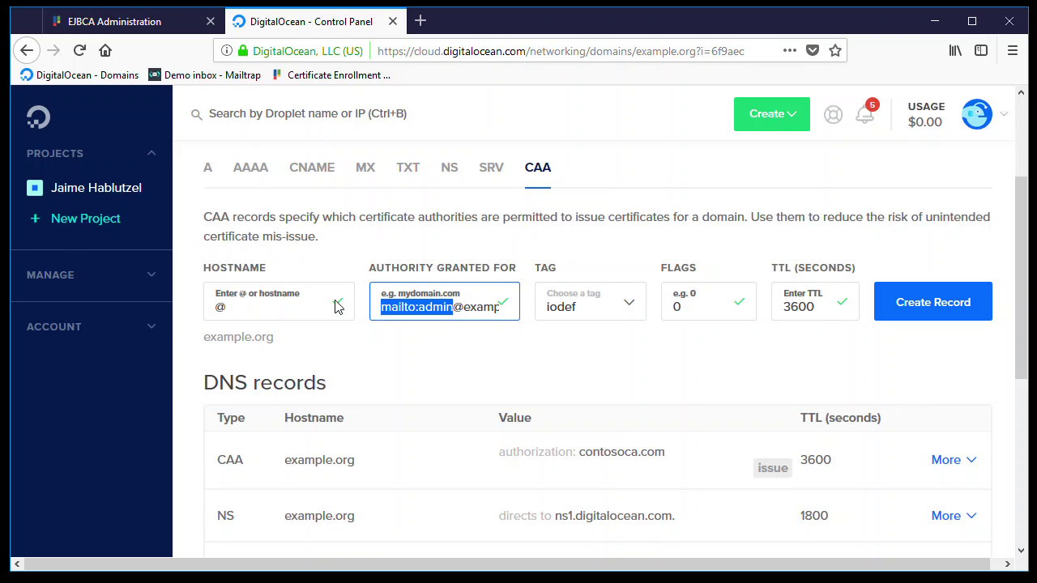
pyautogui.press('Right')
pyautogui.press('End')
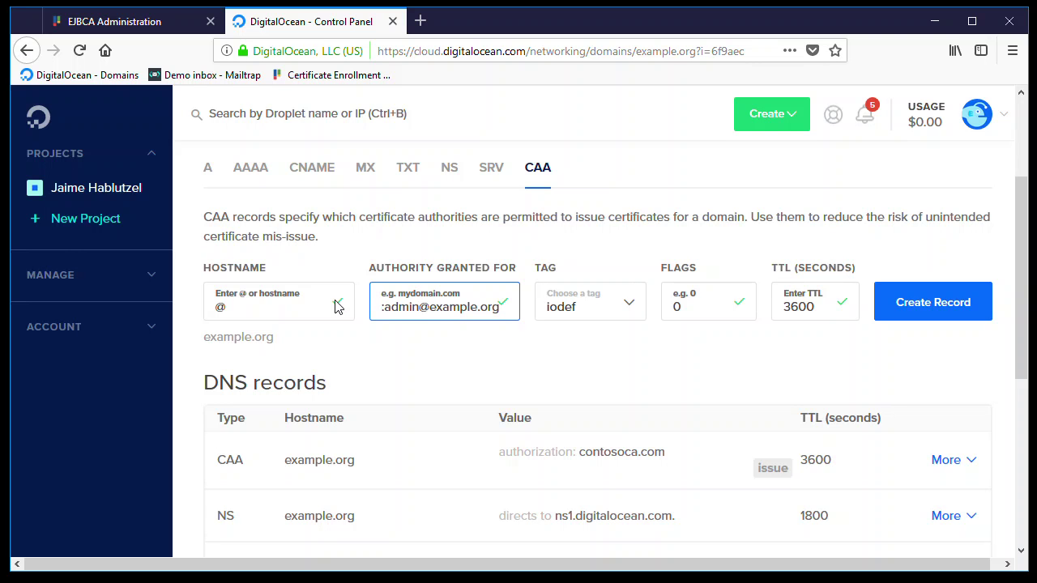
pyautogui.press('Home')
pyautogui.press('End')
pyautogui.click(947, 309)
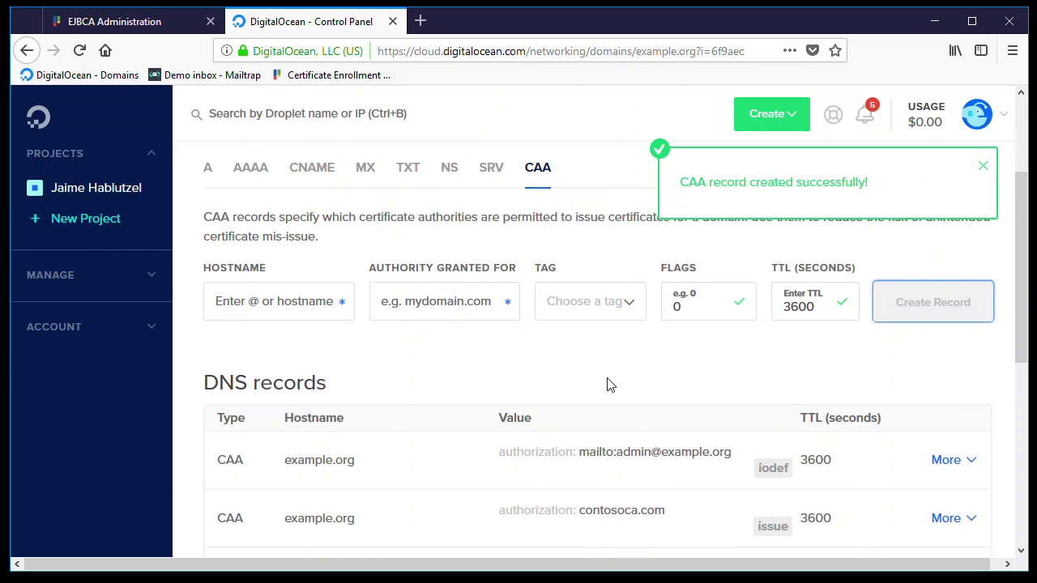
pyautogui.click(146, 22)
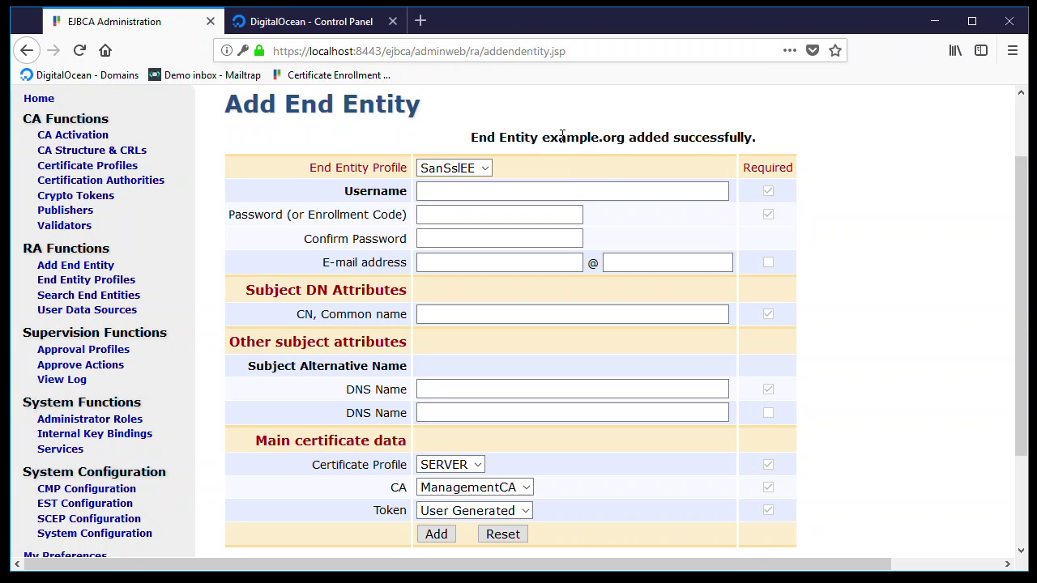
# - On the Certificate Enrollment page, submit username example.org with its enrollment code
pyautogui.moveTo(545, 135); pyautogui.dragTo(621, 141)
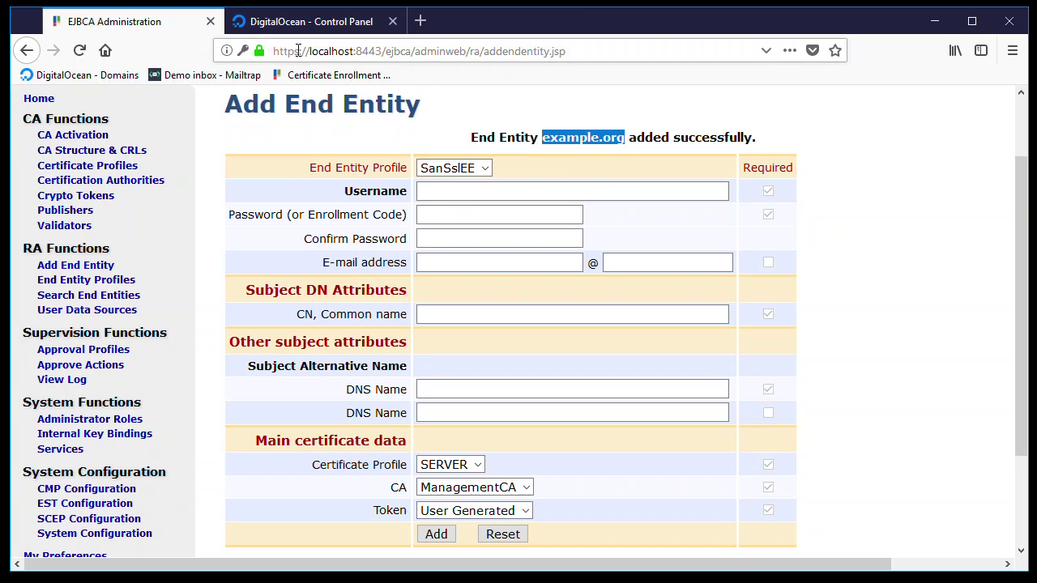
pyautogui.middleClick(305, 78)
pyautogui.moveTo(486, 22); pyautogui.dragTo(332, 25)
pyautogui.click(446, 311)
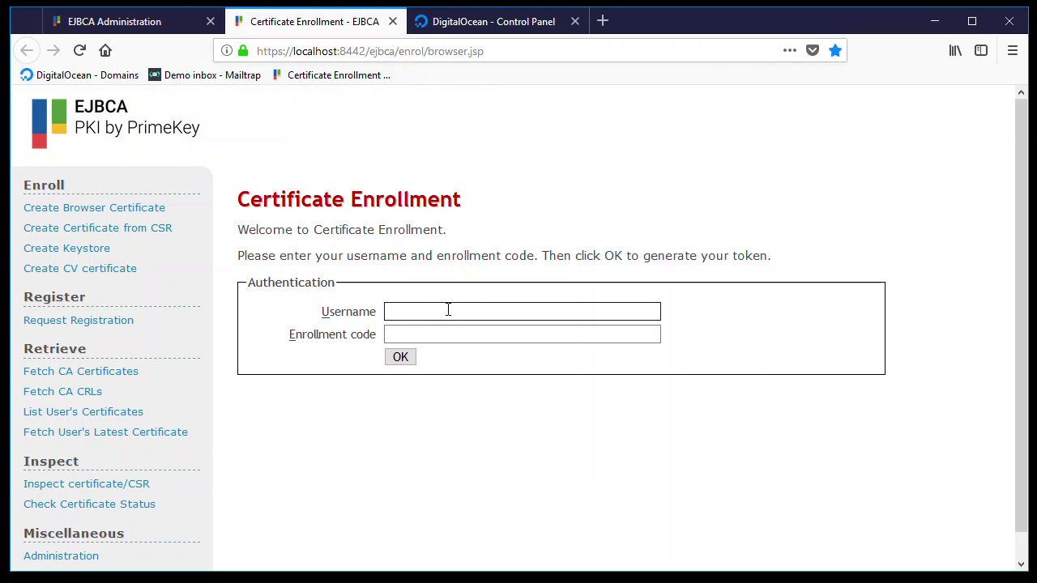
pyautogui.write('example.org')
pyautogui.click(549, 300)
pyautogui.press('Tab')
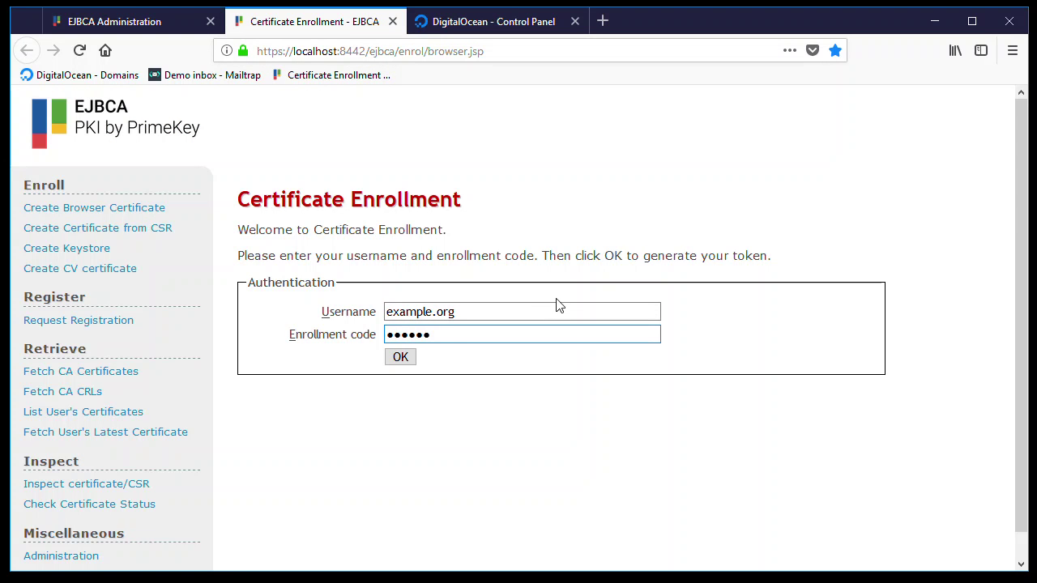
pyautogui.click(401, 358)
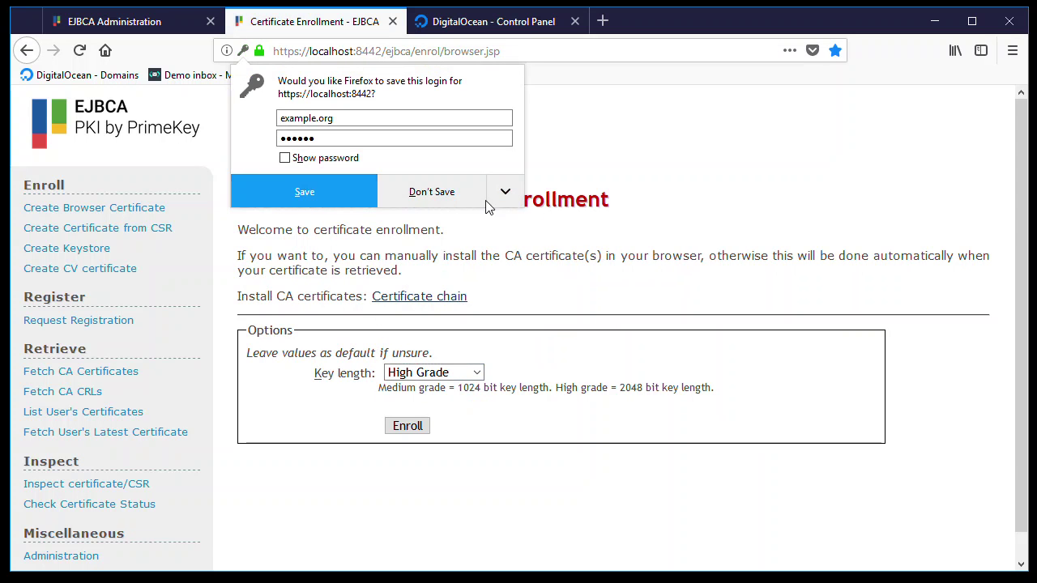
# - Enroll and install the example.org browser certificate, declining to save the login
pyautogui.click(447, 191)
pyautogui.click(413, 428)
pyautogui.click(405, 428)
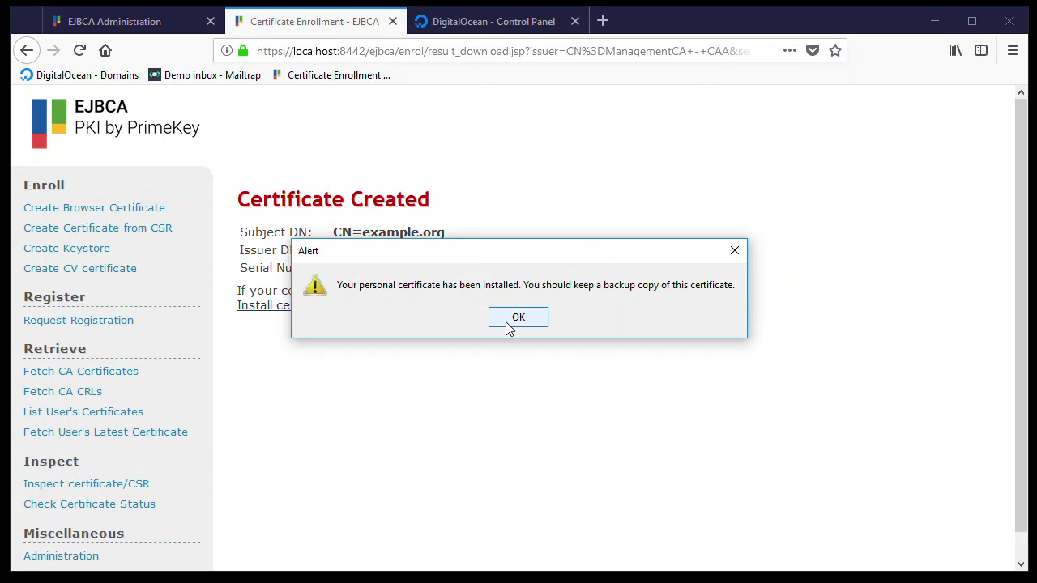
pyautogui.click(517, 318)
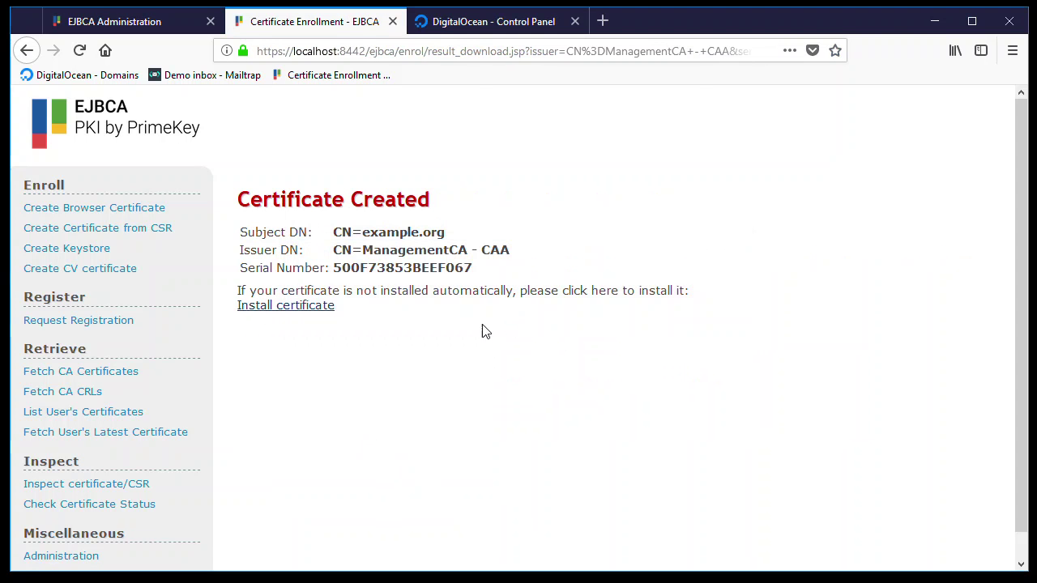
pyautogui.click(1014, 55)
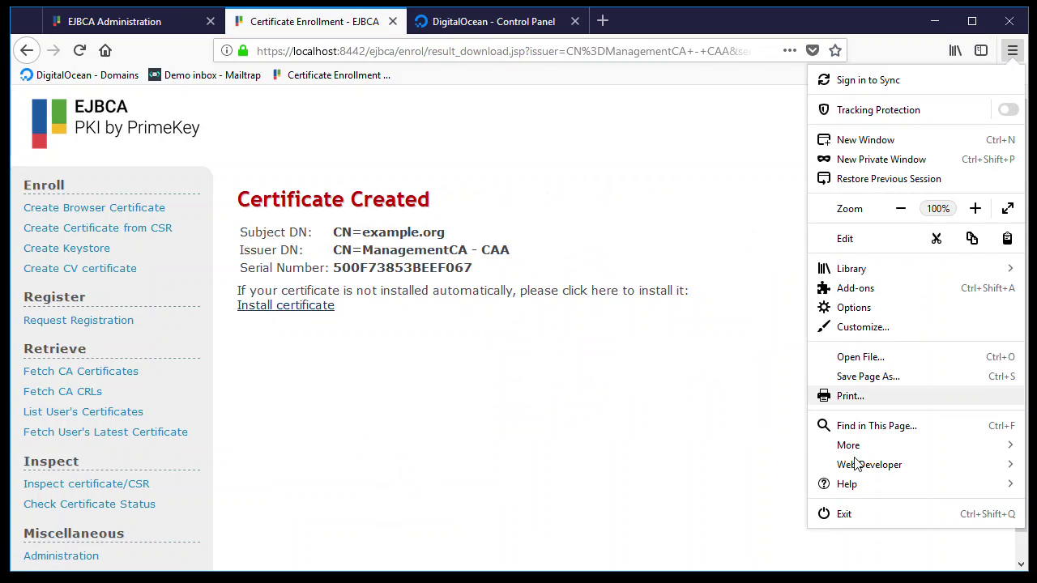
# - Open the installed example.org certificate's details from Firefox's certificate manager
pyautogui.click(854, 307)
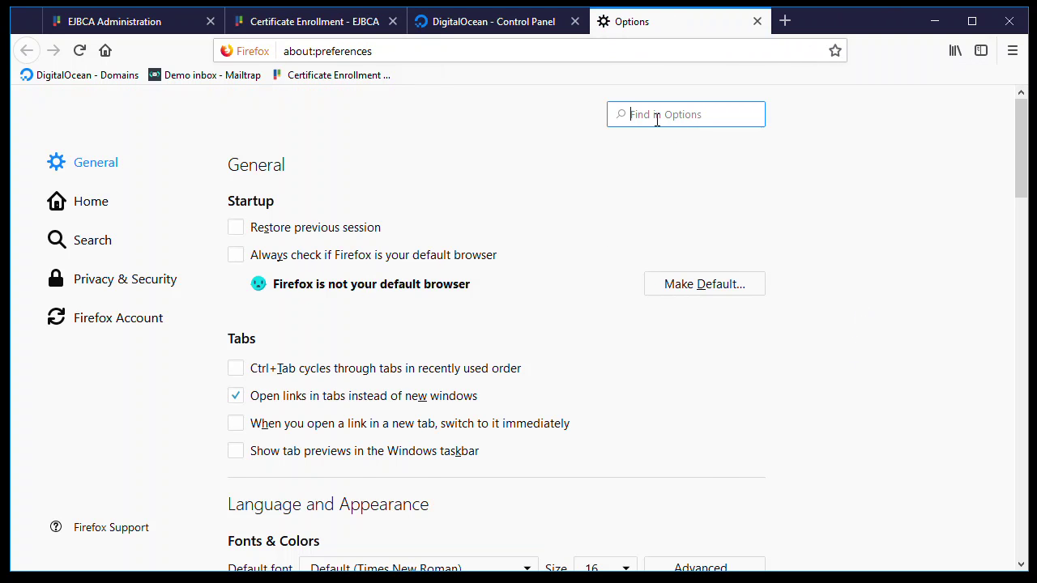
pyautogui.write('cert')
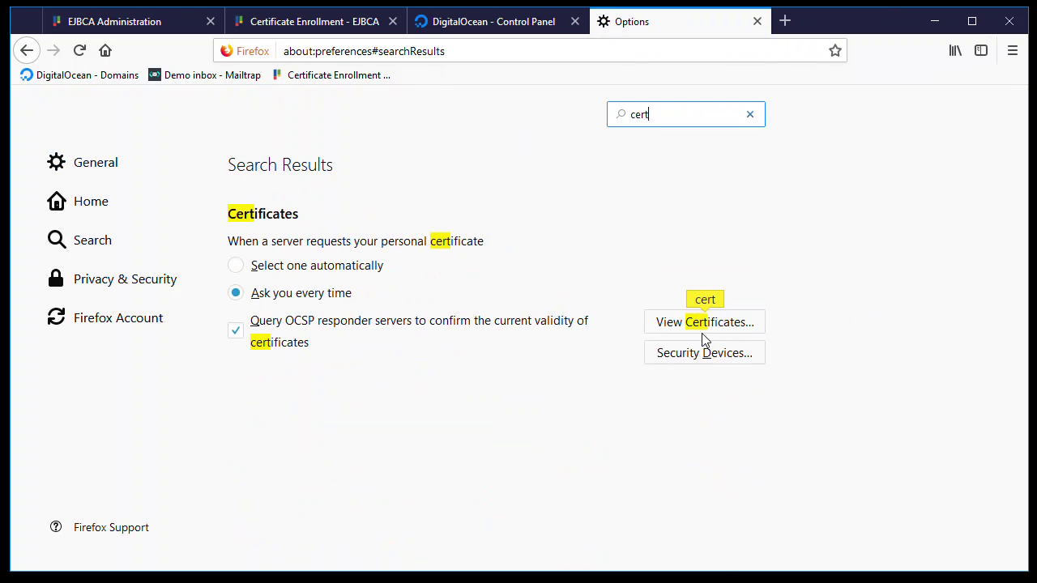
pyautogui.click(688, 322)
pyautogui.doubleClick(239, 301)
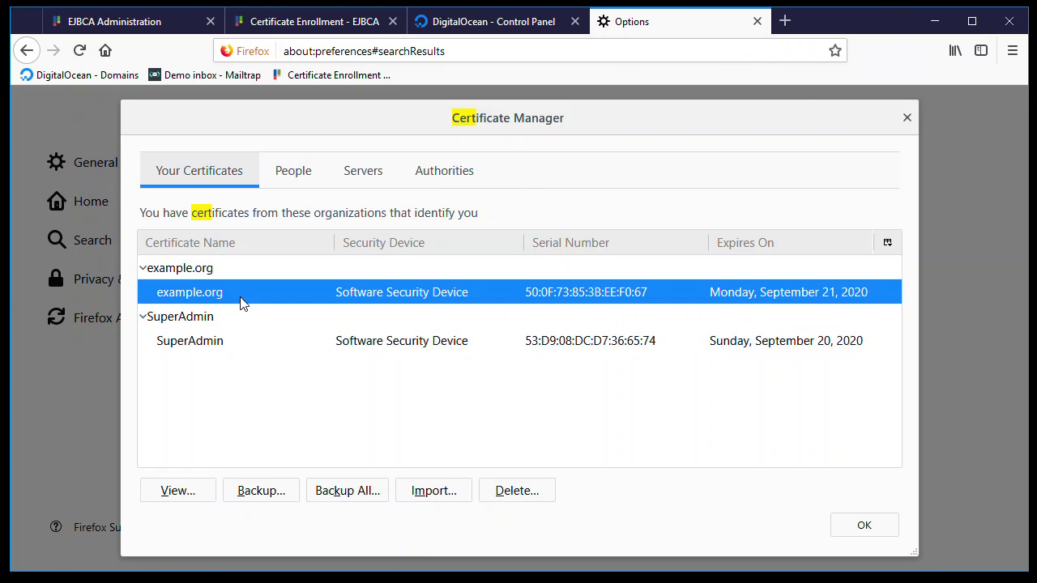
pyautogui.click(508, 160)
pyautogui.scroll(-3, 567, 388)
pyautogui.scroll(1, 565, 374)
pyautogui.scroll(1, 559, 373)
pyautogui.scroll(-3, 555, 393)
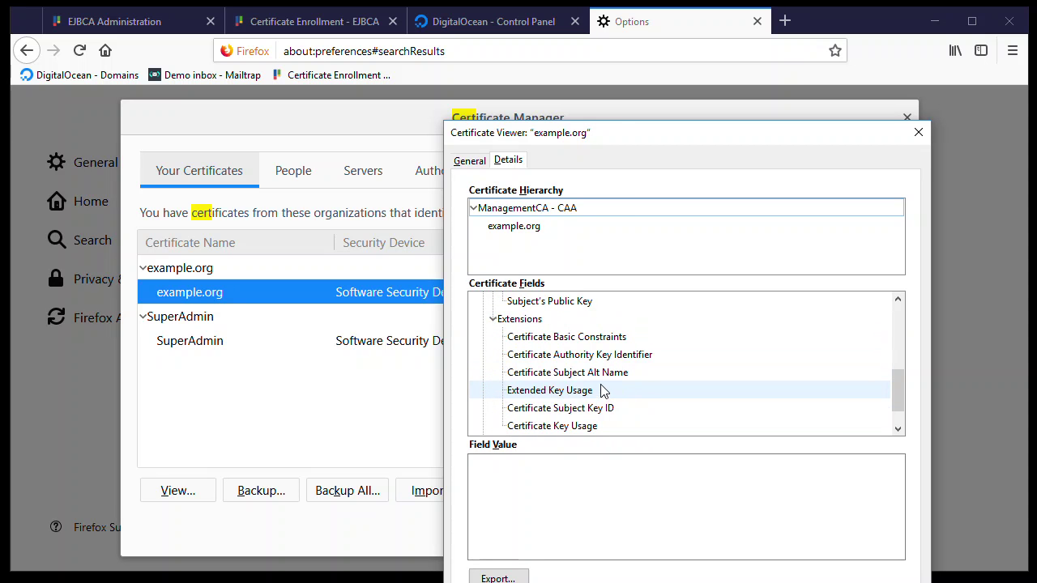
# - Confirm the Subject Alt Name lists example.org and example2.org, then return to DigitalOcean
pyautogui.click(591, 373)
pyautogui.click(630, 491)
pyautogui.keyDown('shift'); pyautogui.click(466, 463); pyautogui.keyUp('shift')
pyautogui.keyDown('shift'); pyautogui.click(472, 477); pyautogui.keyUp('shift')
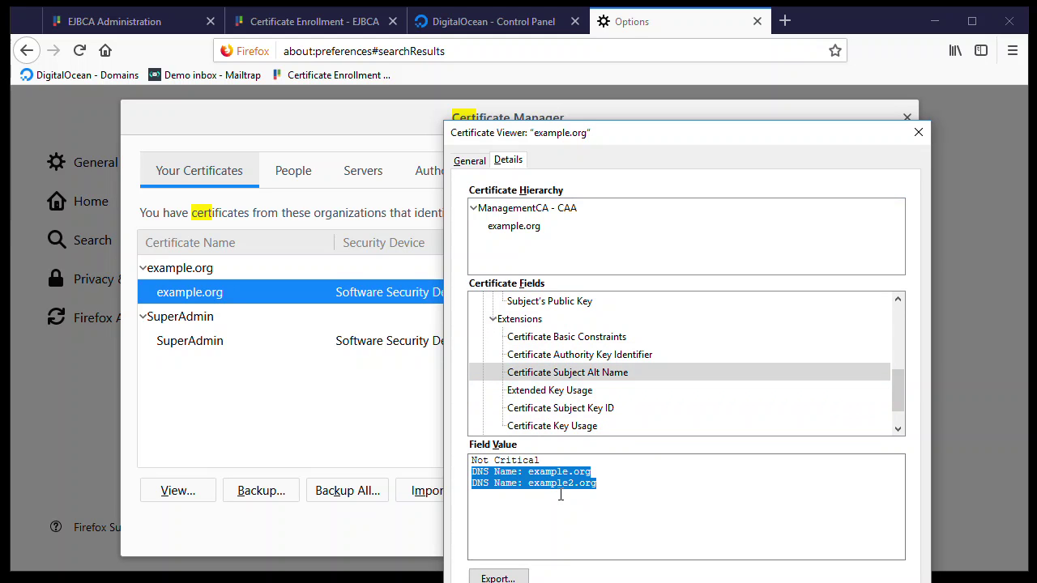
pyautogui.click(611, 486)
pyautogui.keyDown('shift'); pyautogui.click(472, 472); pyautogui.keyUp('shift')
pyautogui.press('Escape')
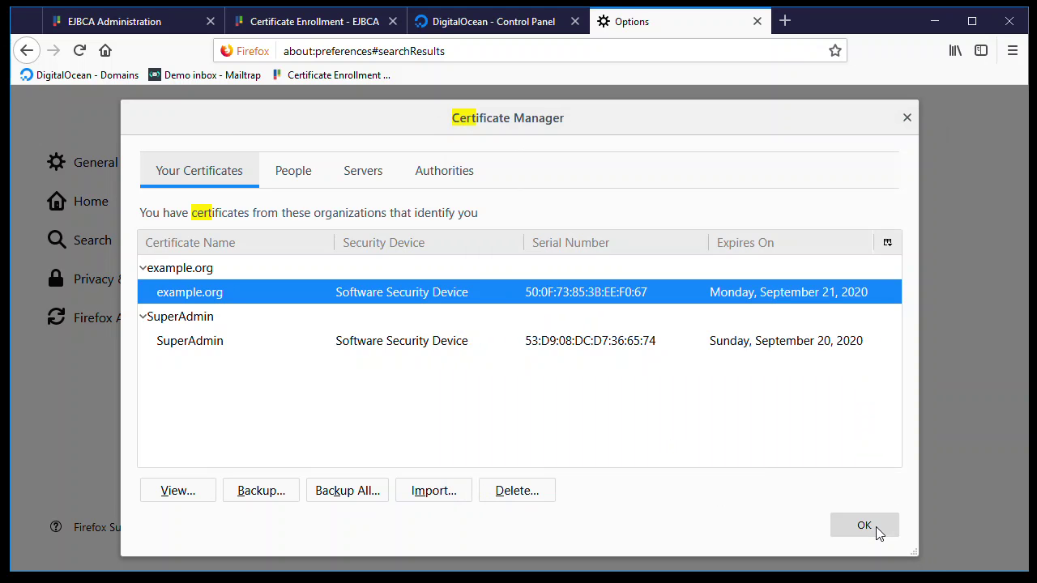
pyautogui.click(874, 527)
pyautogui.click(467, 23)
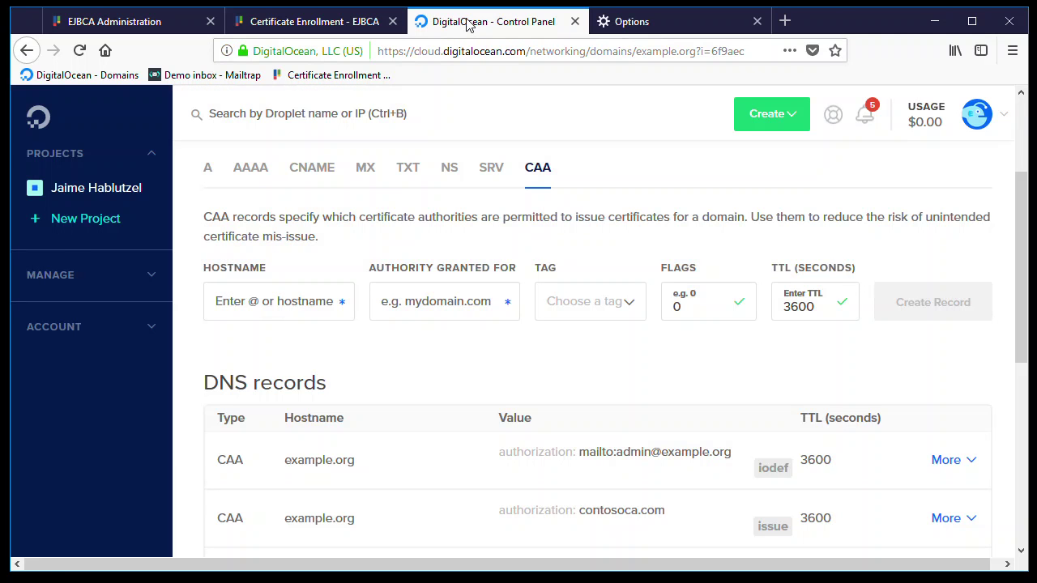
# - Edit the example.org CAA issue record, replacing contosoca.com with wisekey.com, and save it
pyautogui.scroll(-3, 366, 146)
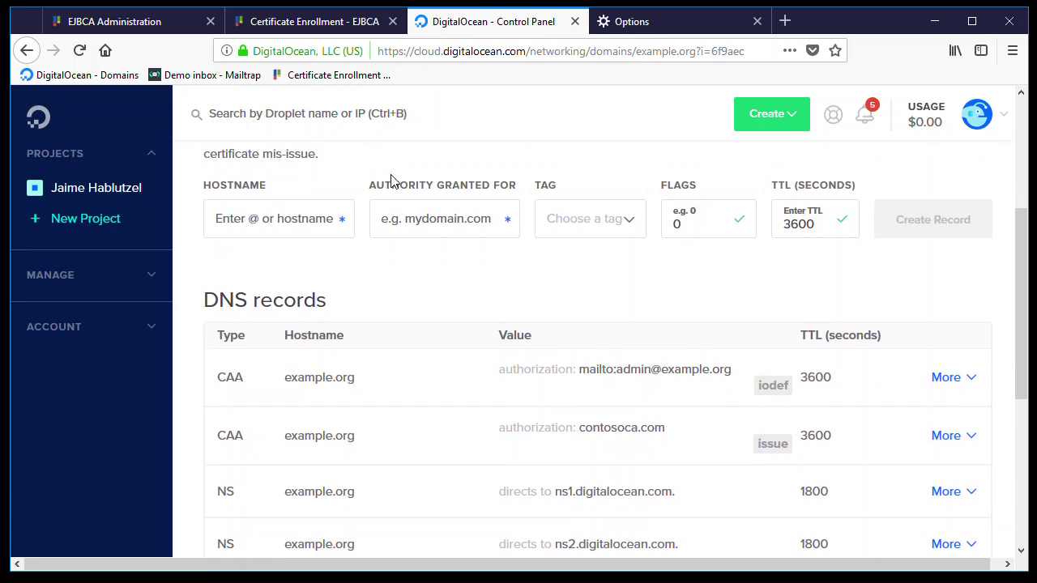
pyautogui.moveTo(638, 359)
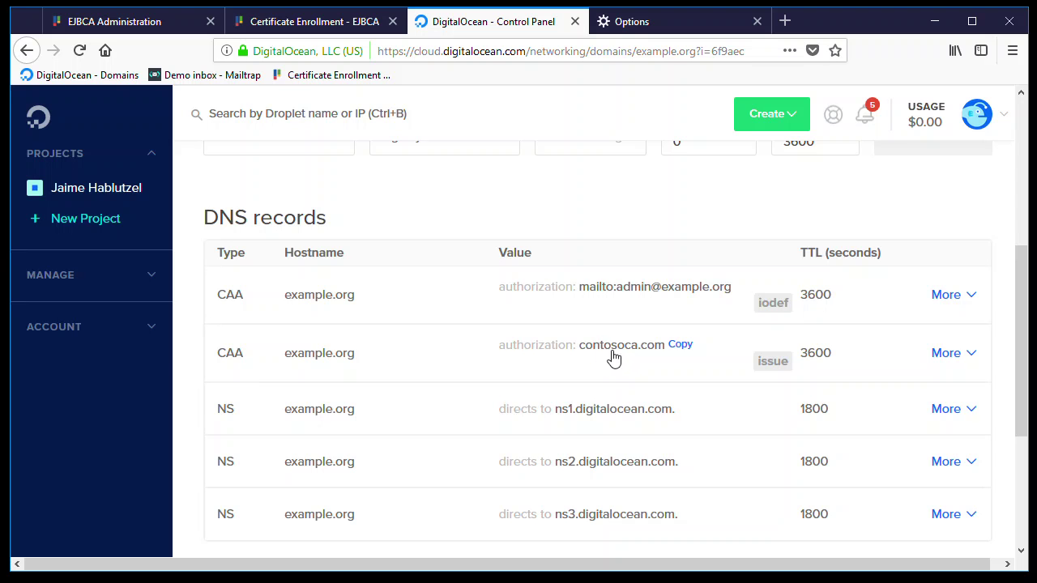
pyautogui.click(965, 356)
pyautogui.click(933, 391)
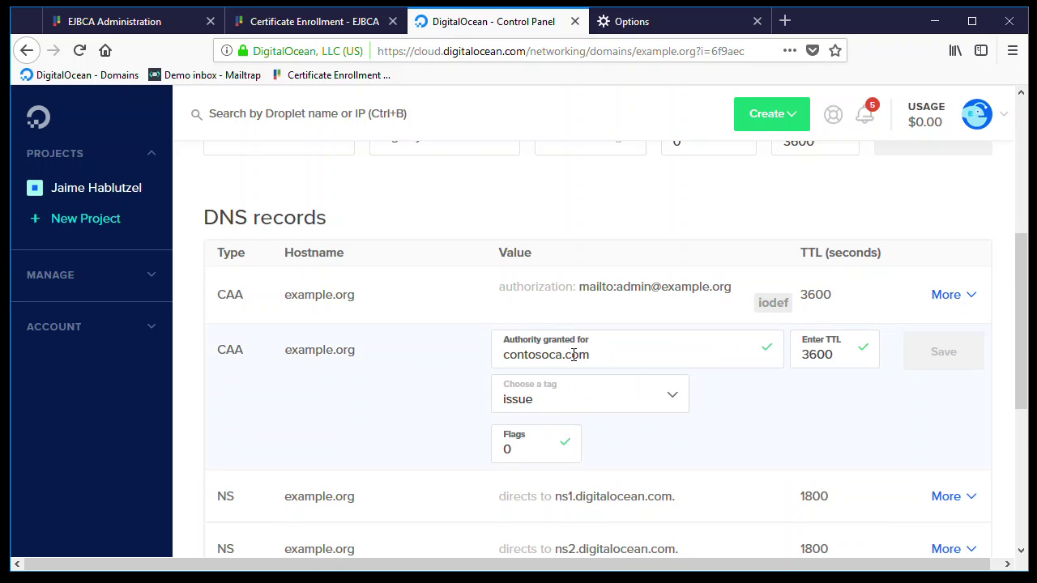
pyautogui.scroll(-2, 573, 355)
pyautogui.moveTo(602, 278); pyautogui.dragTo(504, 275)
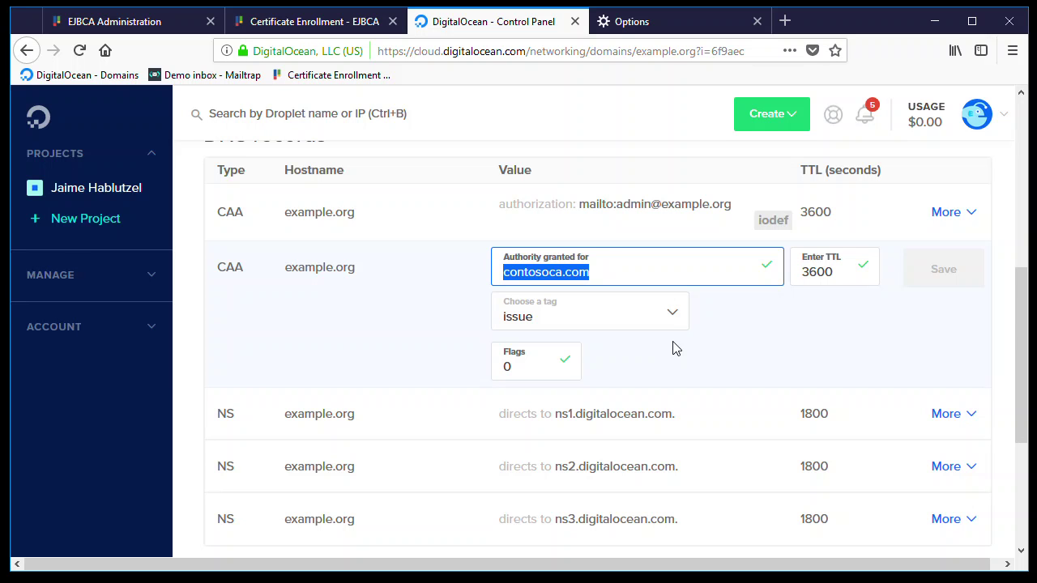
pyautogui.write('wisekey.com')
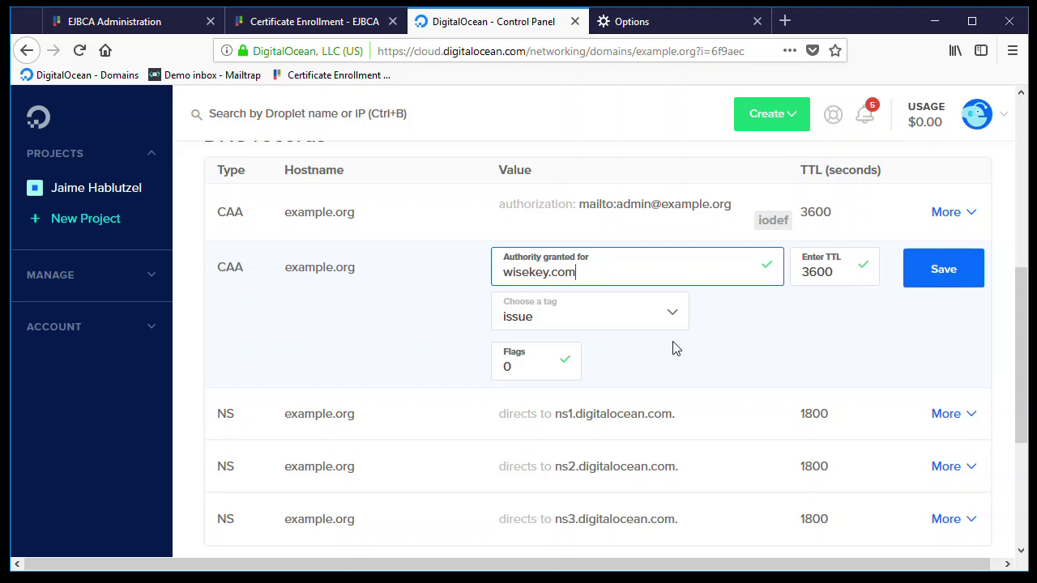
pyautogui.click(942, 275)
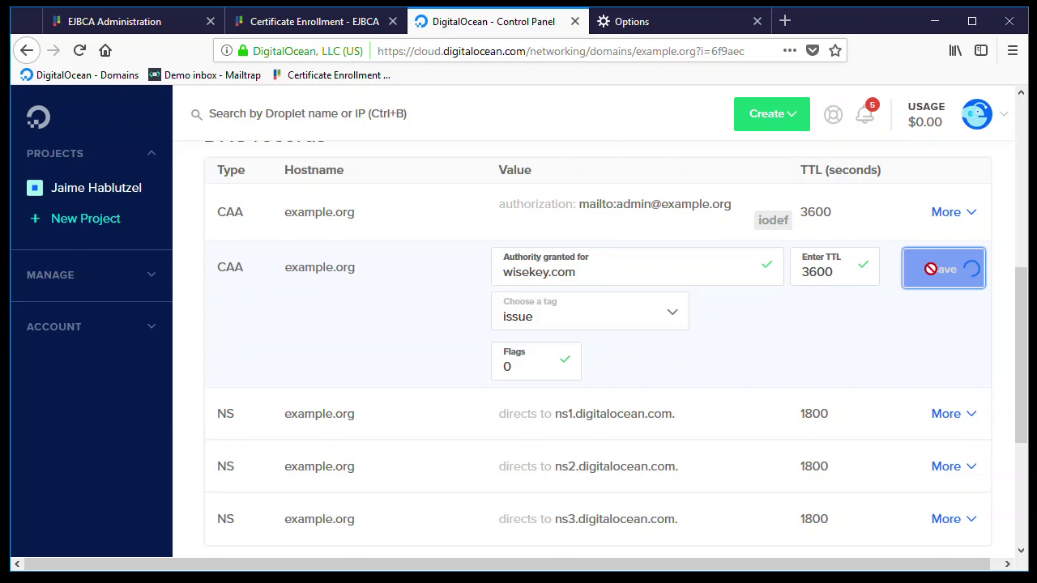
pyautogui.scroll(2, 810, 268)
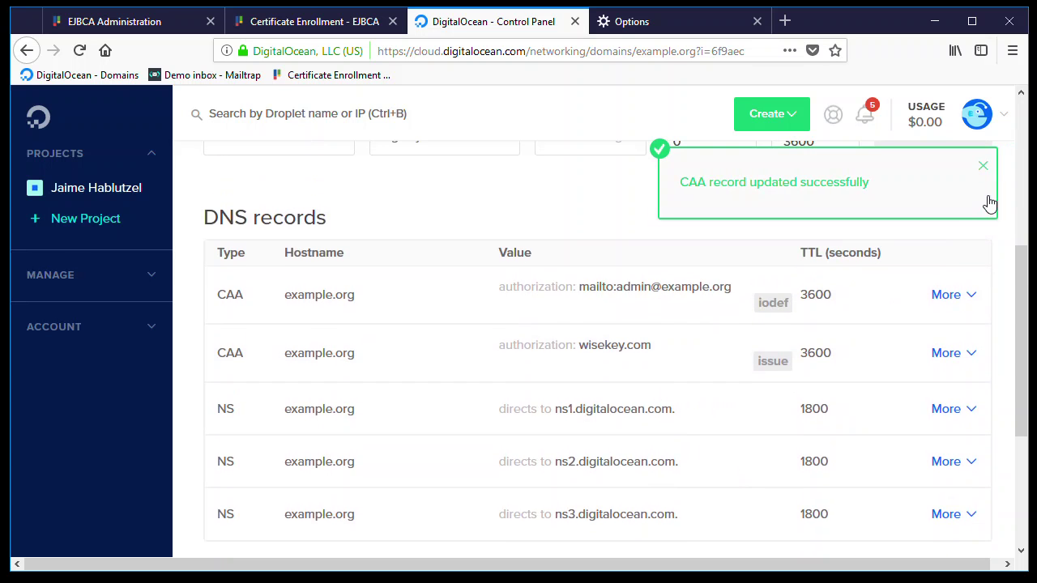
pyautogui.click(992, 167)
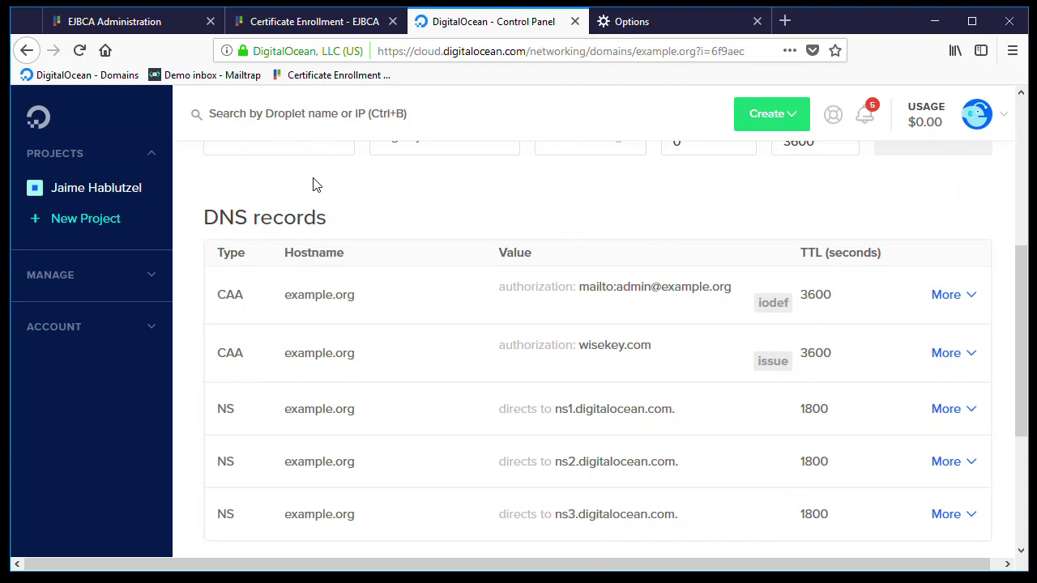
# - Search end entities across all statuses and open example.org for editing
pyautogui.click(162, 22)
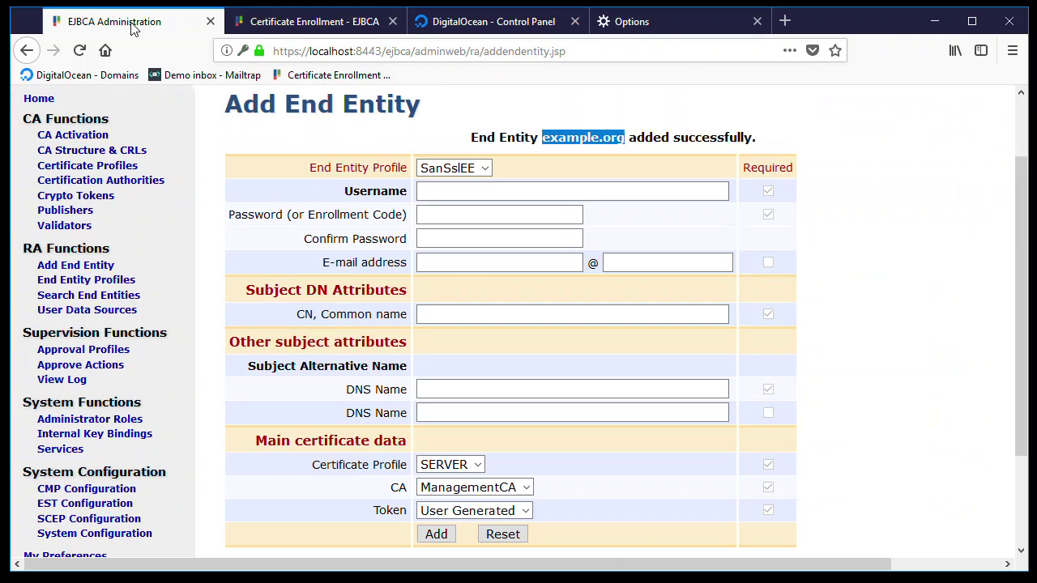
pyautogui.click(105, 296)
pyautogui.click(485, 304)
pyautogui.click(445, 341)
pyautogui.click(539, 303)
pyautogui.scroll(-1, 374, 402)
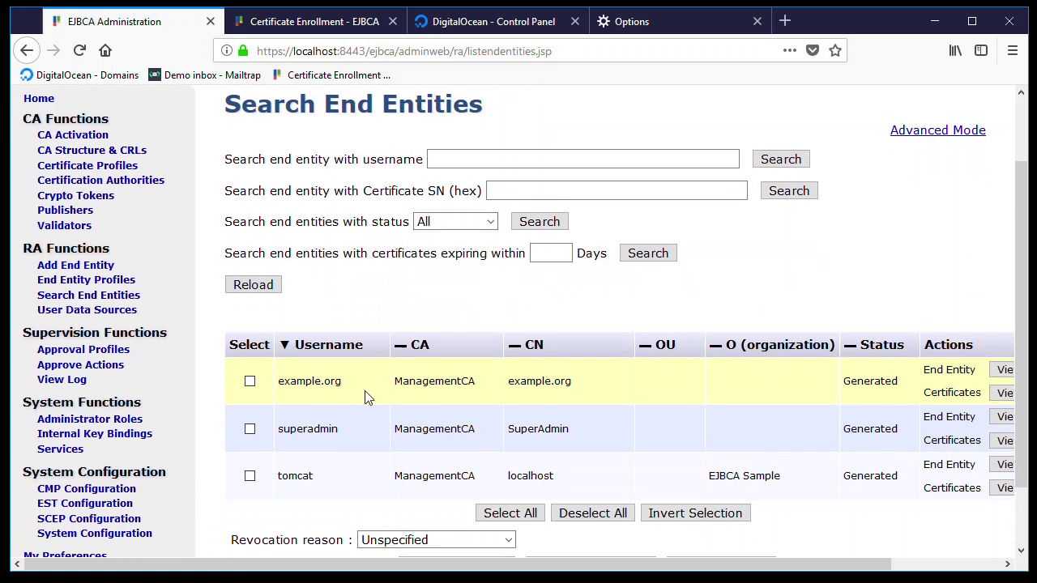
pyautogui.moveTo(837, 574); pyautogui.dragTo(928, 574)
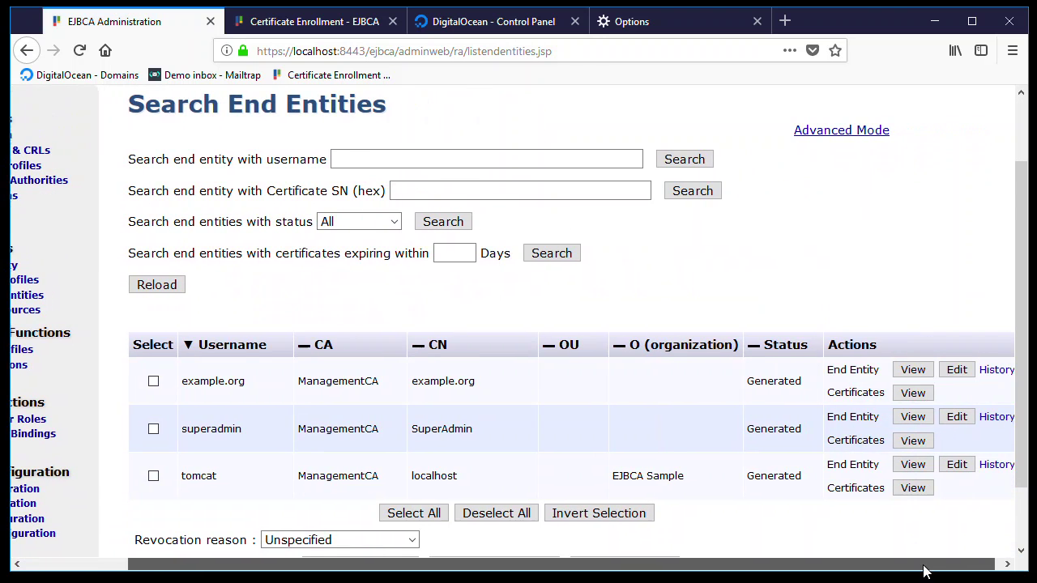
pyautogui.click(956, 374)
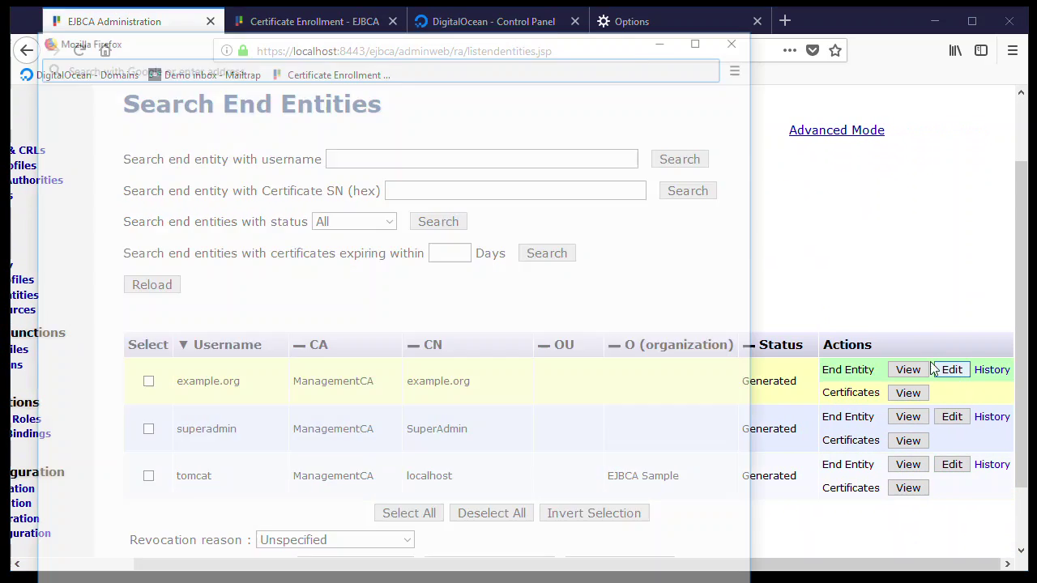
# - Enter a fresh enrollment code twice, set status to New, and save the entity
pyautogui.click(344, 223)
pyautogui.write('******')
pyautogui.click(333, 243)
pyautogui.write('******')
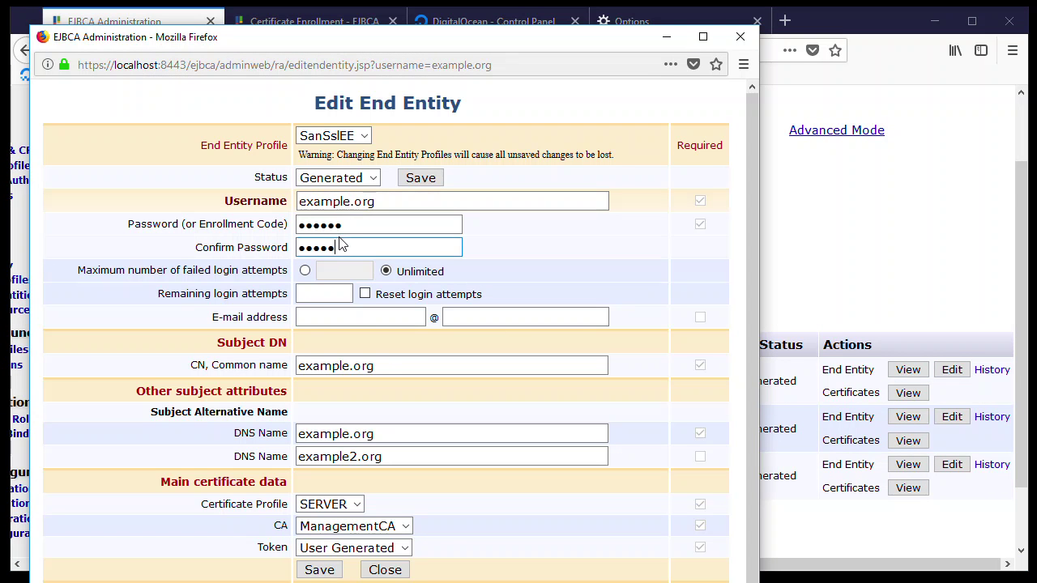
pyautogui.click(348, 179)
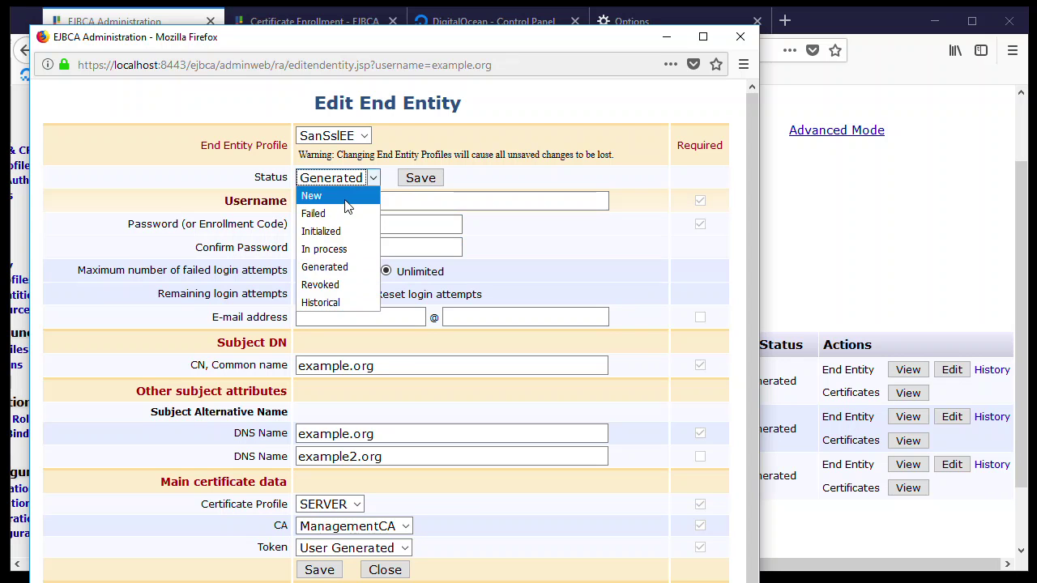
pyautogui.click(346, 197)
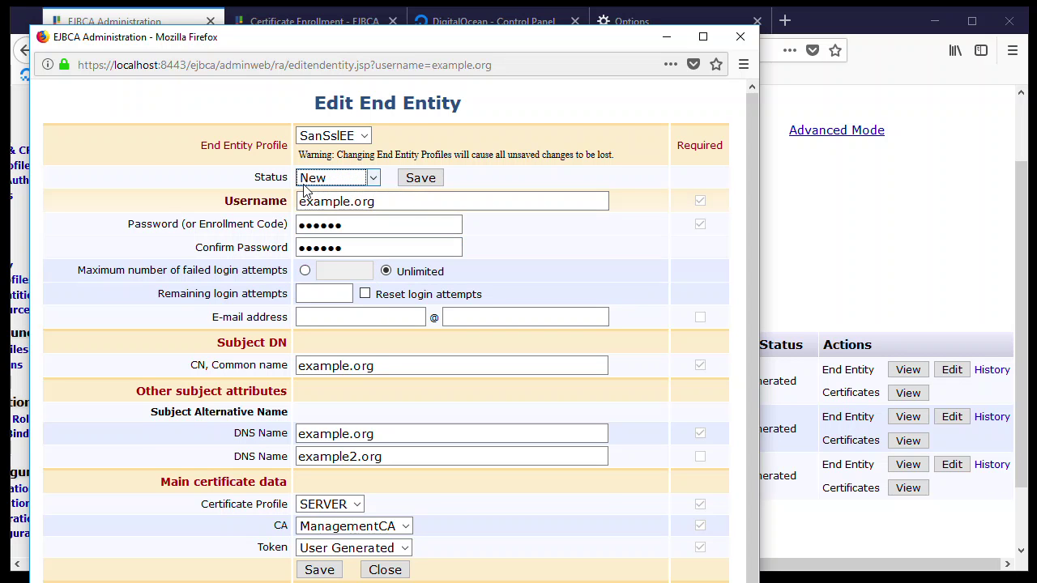
pyautogui.click(420, 180)
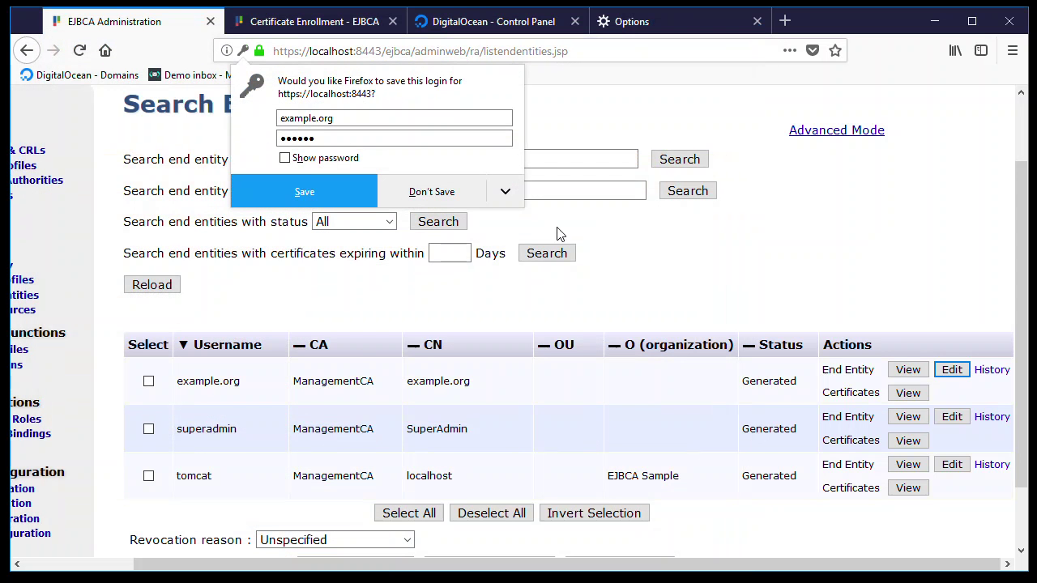
pyautogui.click(748, 284)
# - Start a browser certificate request with username example.org and its enrollment code
pyautogui.click(292, 25)
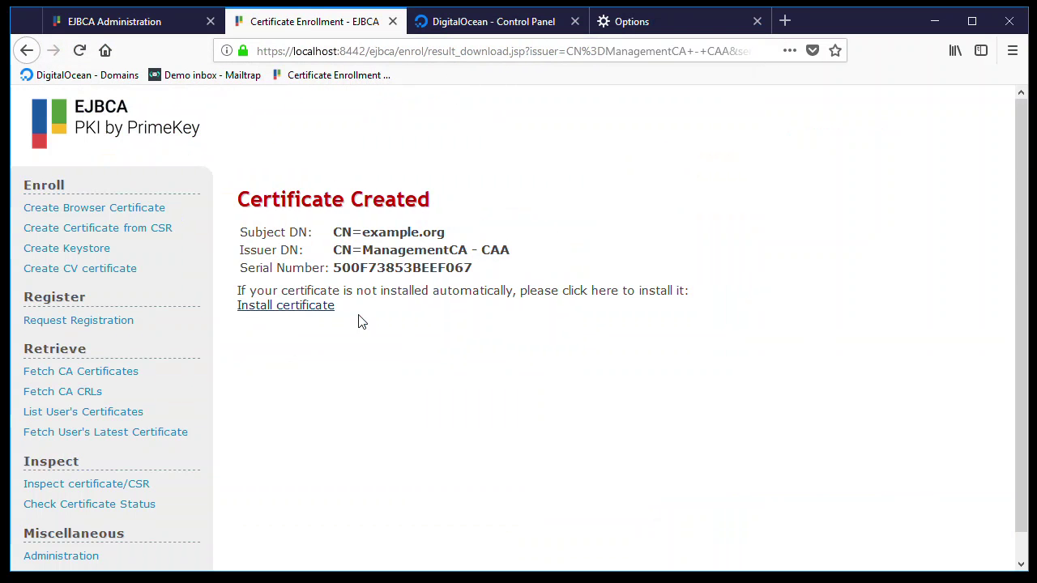
pyautogui.click(128, 209)
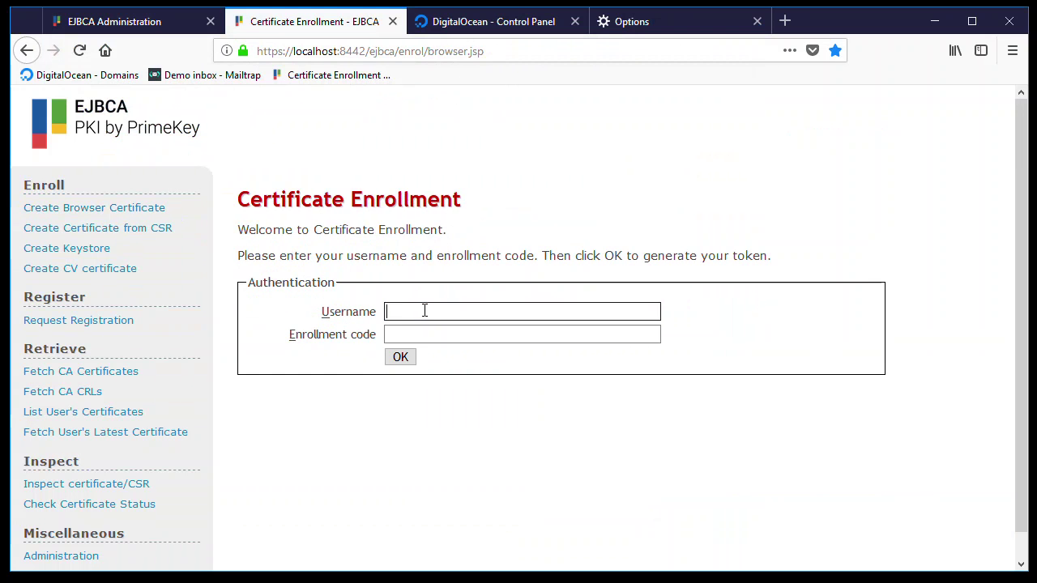
pyautogui.write('test1.exampl')
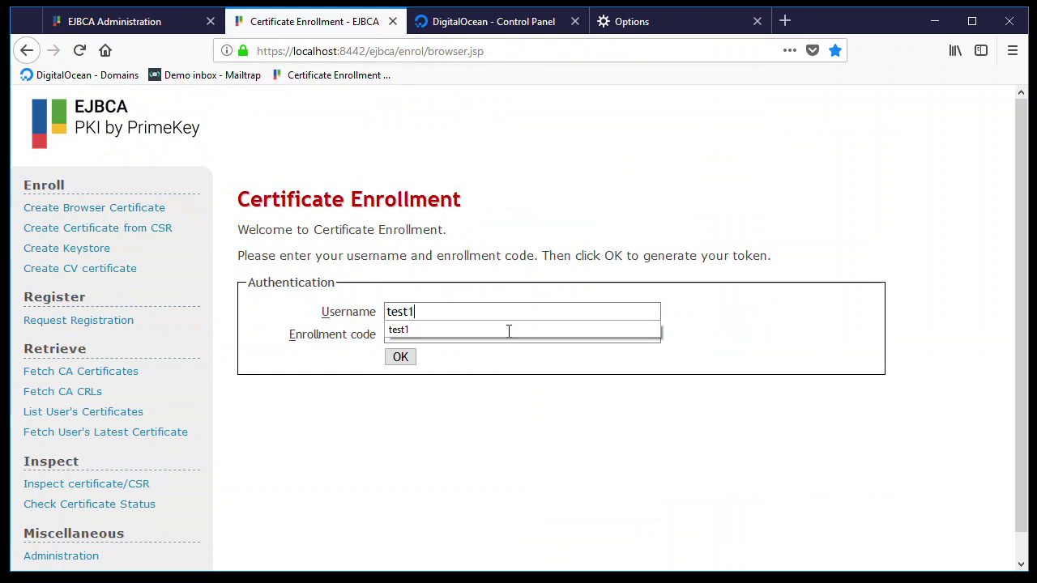
pyautogui.press('BackSpace')
pyautogui.press('BackSpace')
pyautogui.press('BackSpace')
pyautogui.press('BackSpace')
pyautogui.press('BackSpace')
pyautogui.press('BackSpace')
pyautogui.press('BackSpace')
pyautogui.press('BackSpace')
pyautogui.press('BackSpace')
pyautogui.press('BackSpace')
pyautogui.press('BackSpace')
pyautogui.press('BackSpace')
pyautogui.write('e')
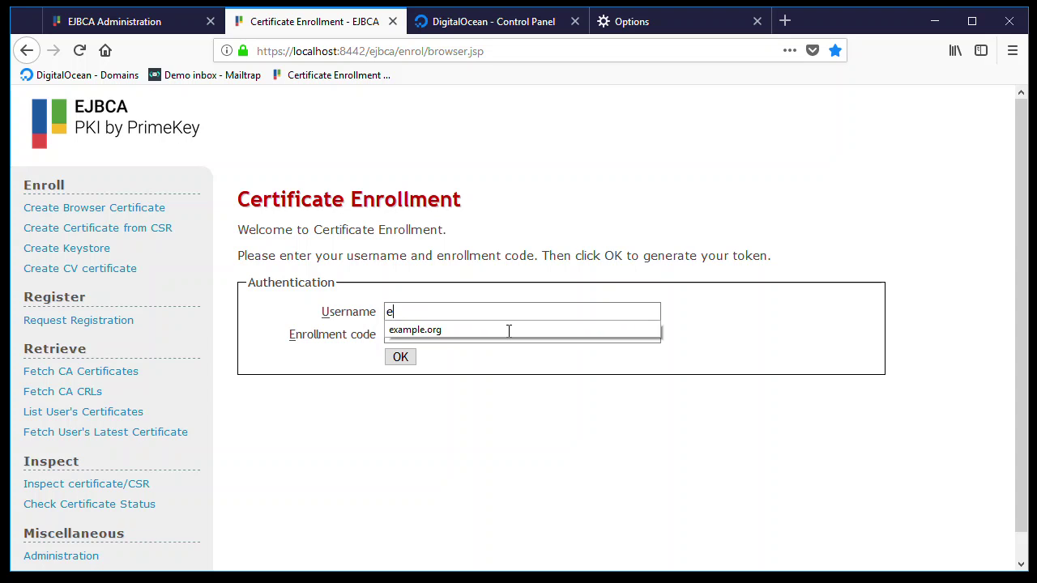
pyautogui.write('xample.org')
pyautogui.press('Tab')
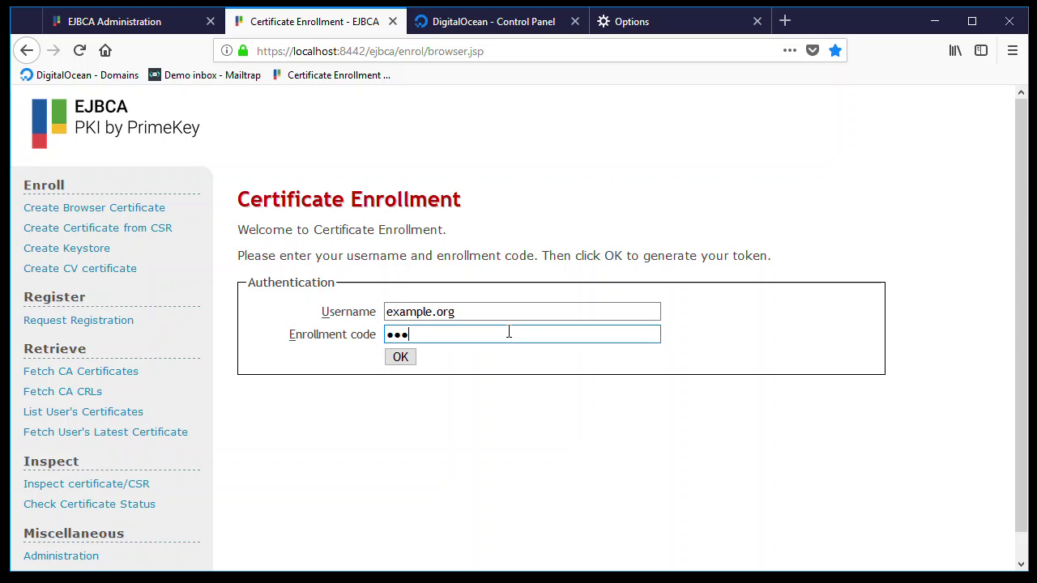
pyautogui.click(402, 357)
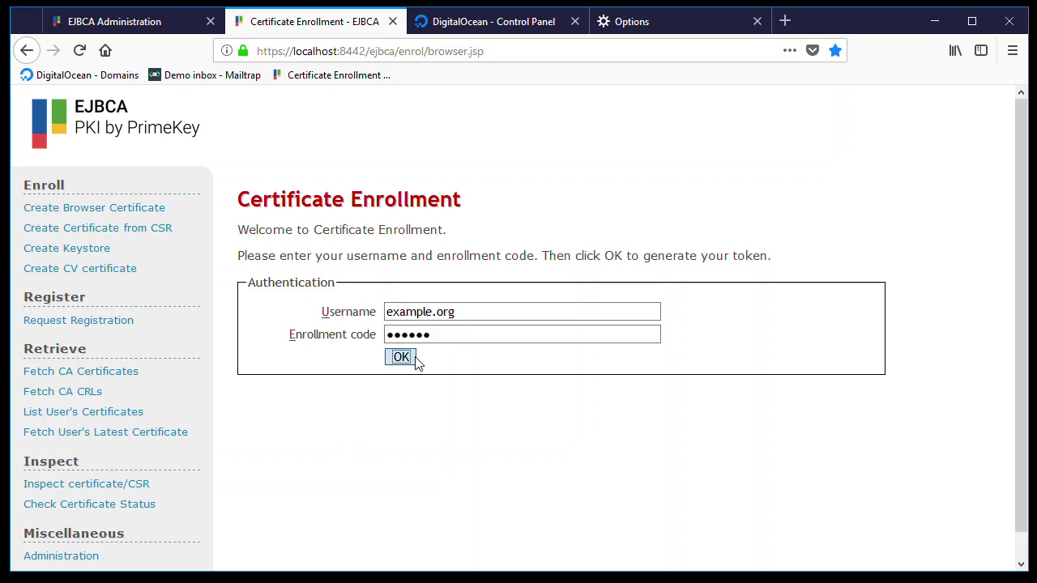
pyautogui.click(405, 357)
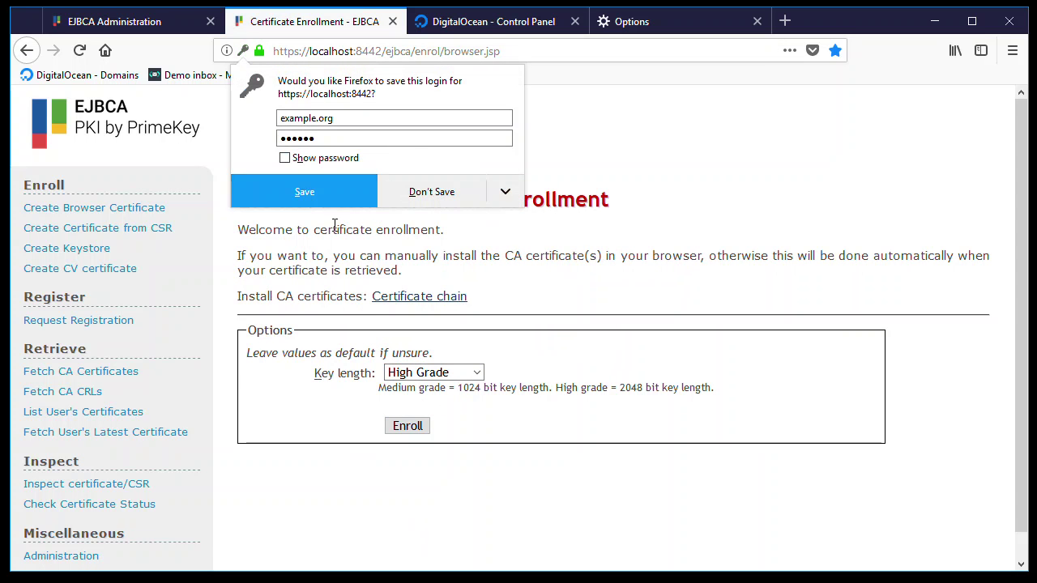
# - Decline saving the login and enroll with the High Grade key length
pyautogui.click(504, 191)
pyautogui.click(477, 219)
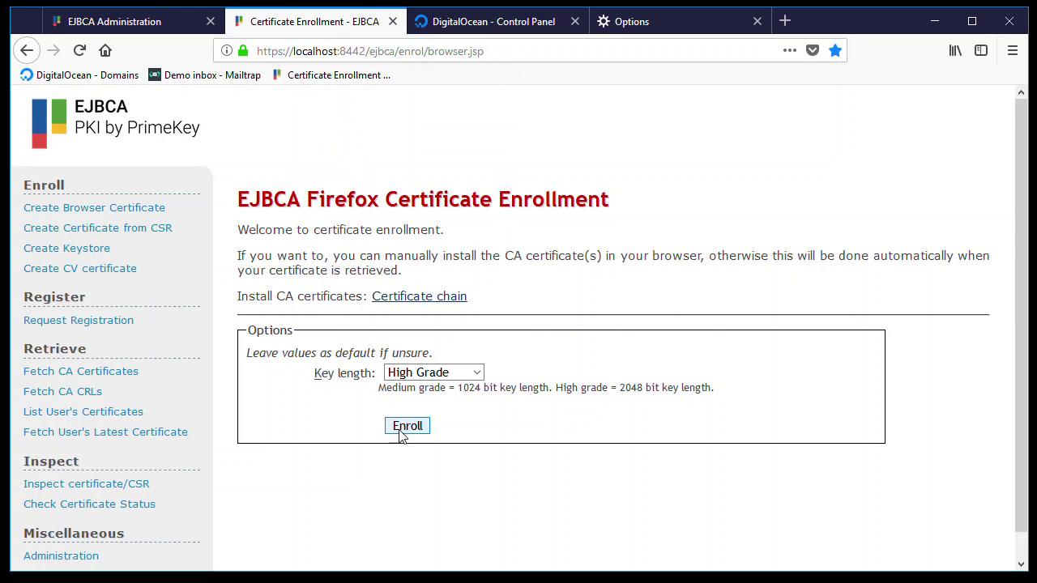
pyautogui.click(402, 430)
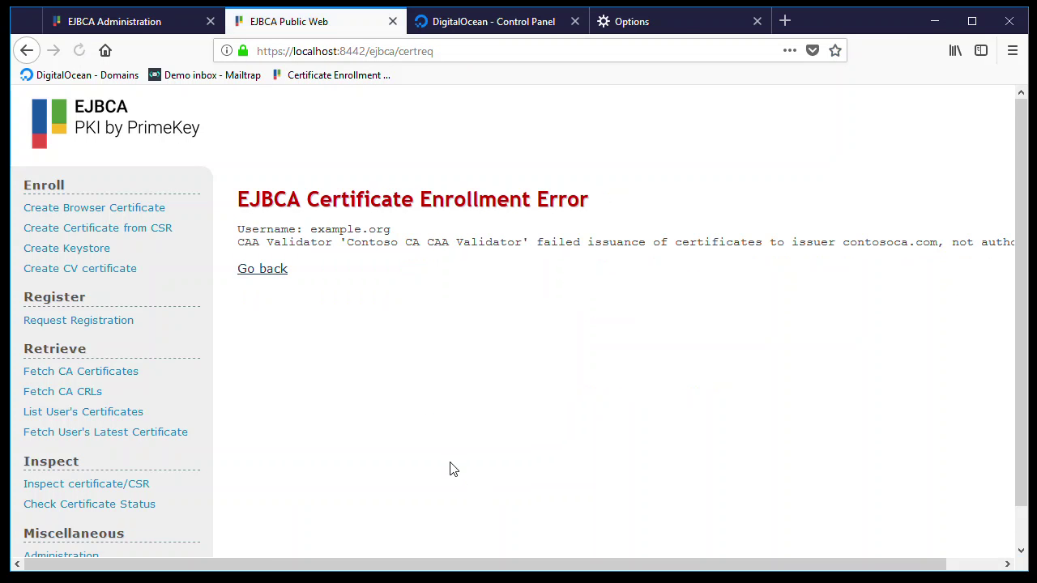
pyautogui.moveTo(271, 566); pyautogui.dragTo(409, 573)
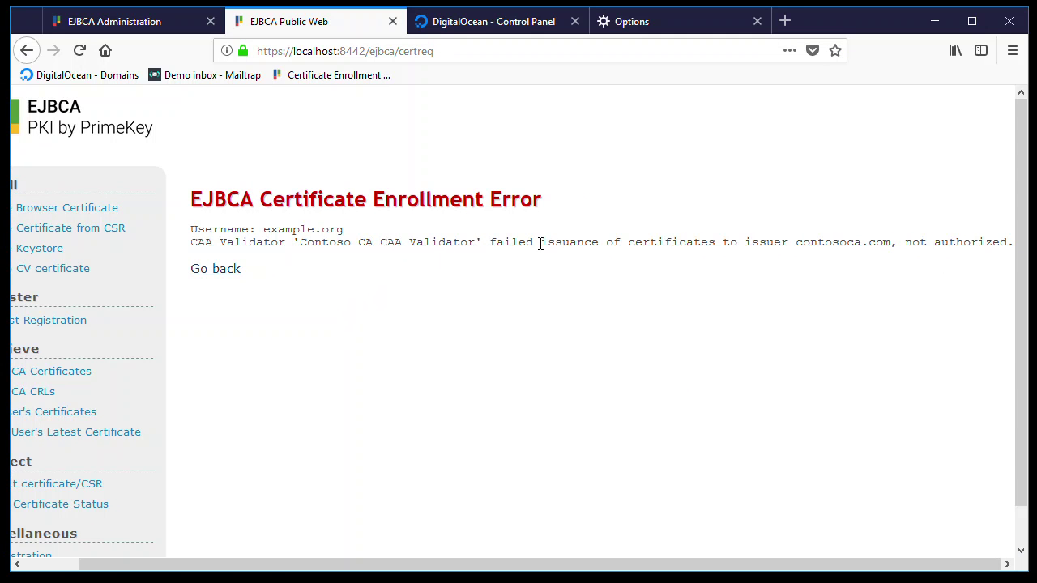
pyautogui.moveTo(544, 241); pyautogui.dragTo(697, 246)
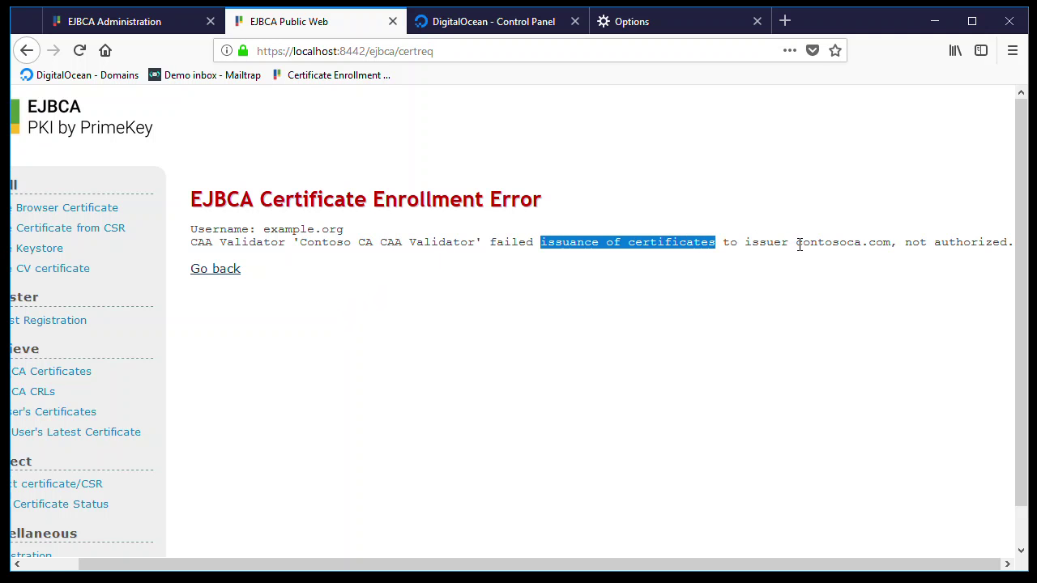
pyautogui.click(797, 245)
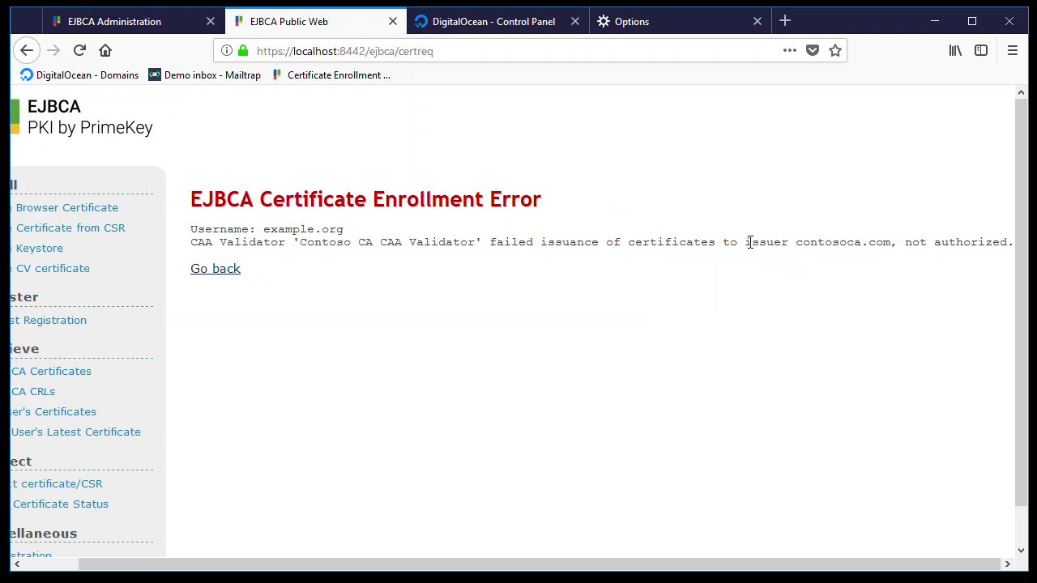
pyautogui.moveTo(797, 244); pyautogui.dragTo(889, 250)
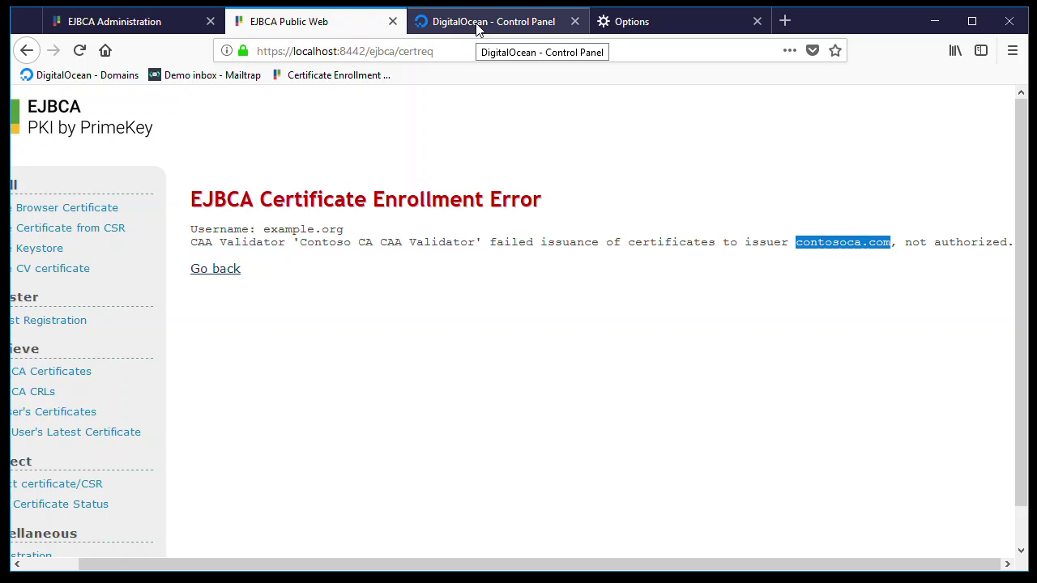
pyautogui.click(542, 152)
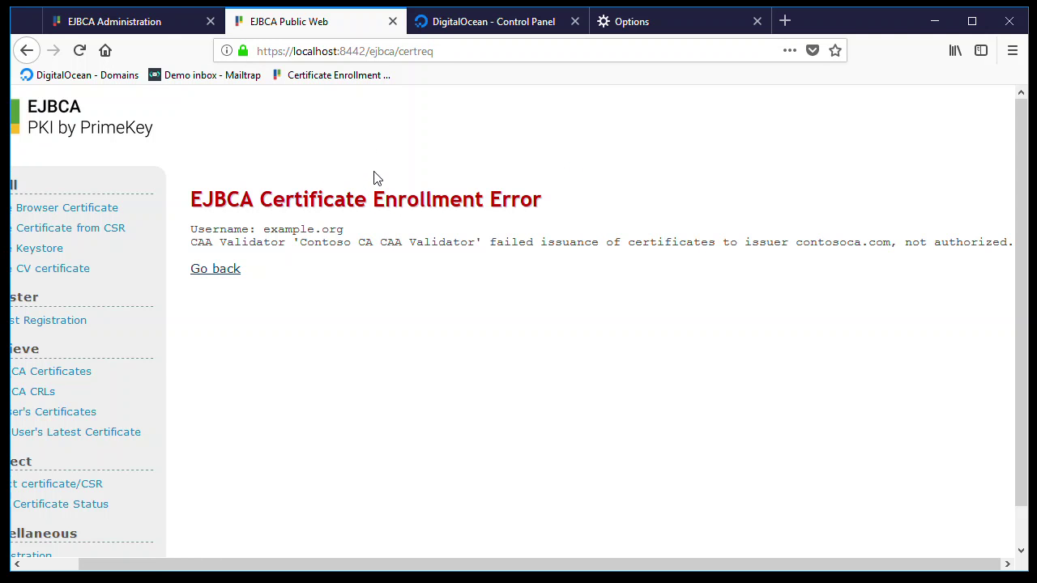
# - Open the Mailtrap Demo inbox and the Contoso CA - CAA warning email, noting its recipient
pyautogui.middleClick(207, 79)
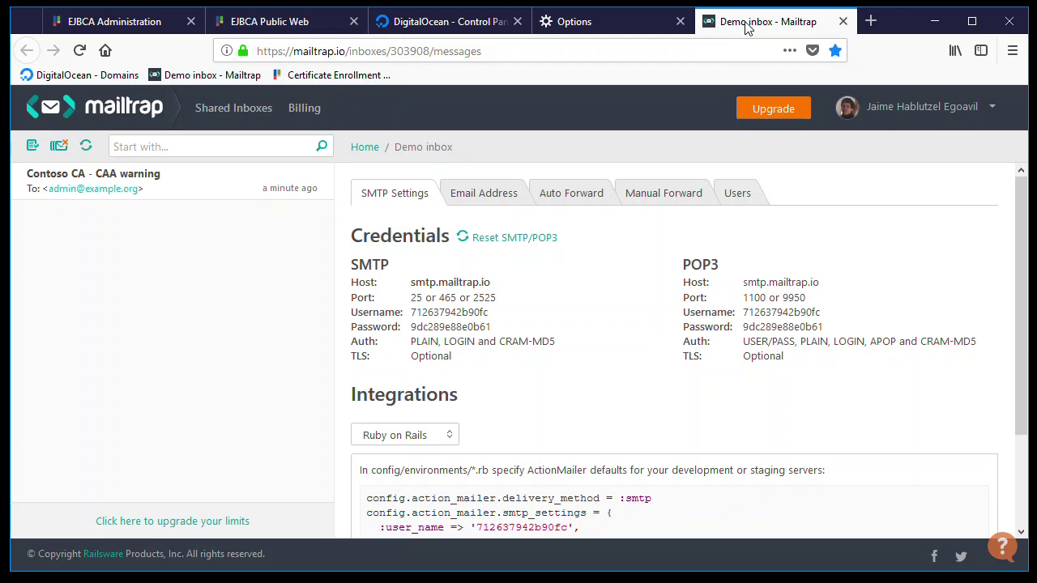
pyautogui.click(174, 188)
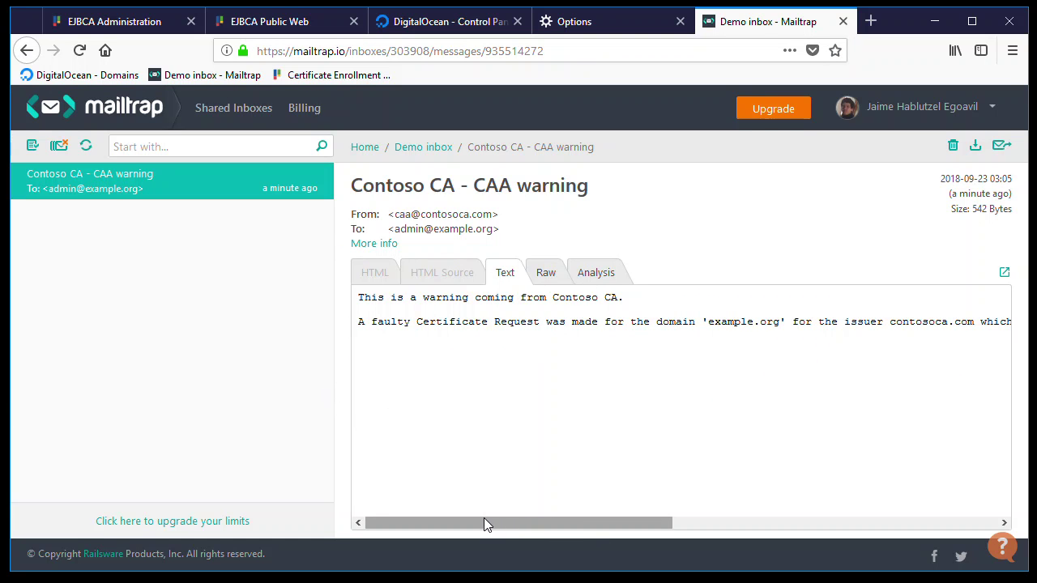
pyautogui.moveTo(393, 229); pyautogui.dragTo(491, 229)
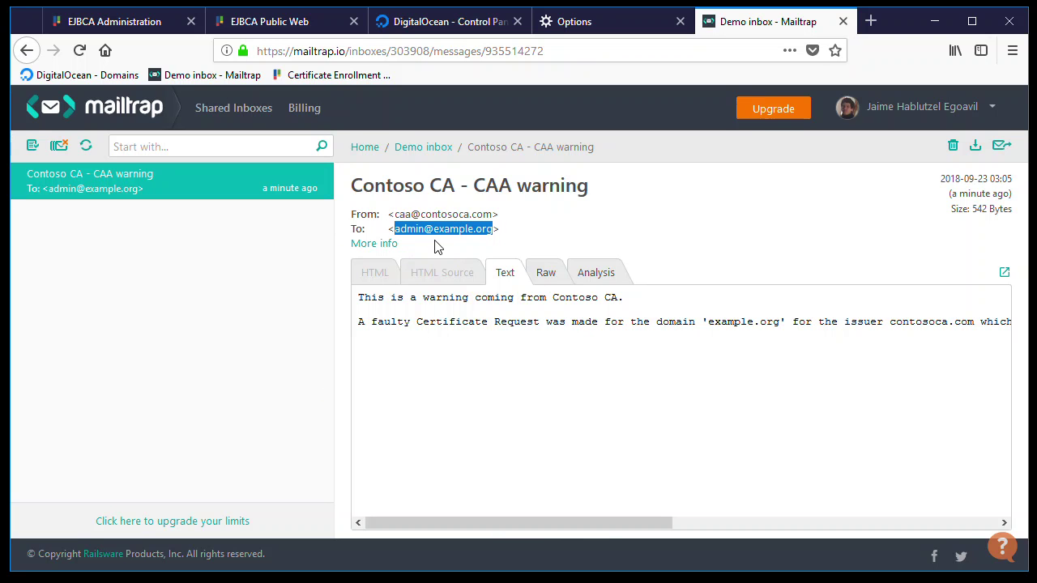
# - Compare against the example.org DNS records, then highlight the warning's rejected-request sentences
pyautogui.click(437, 26)
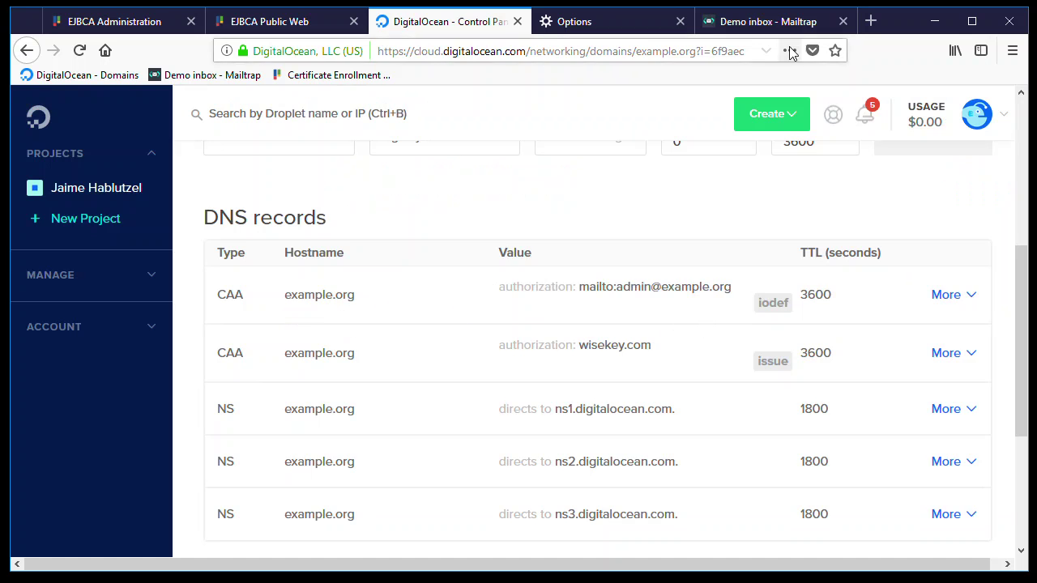
pyautogui.click(768, 23)
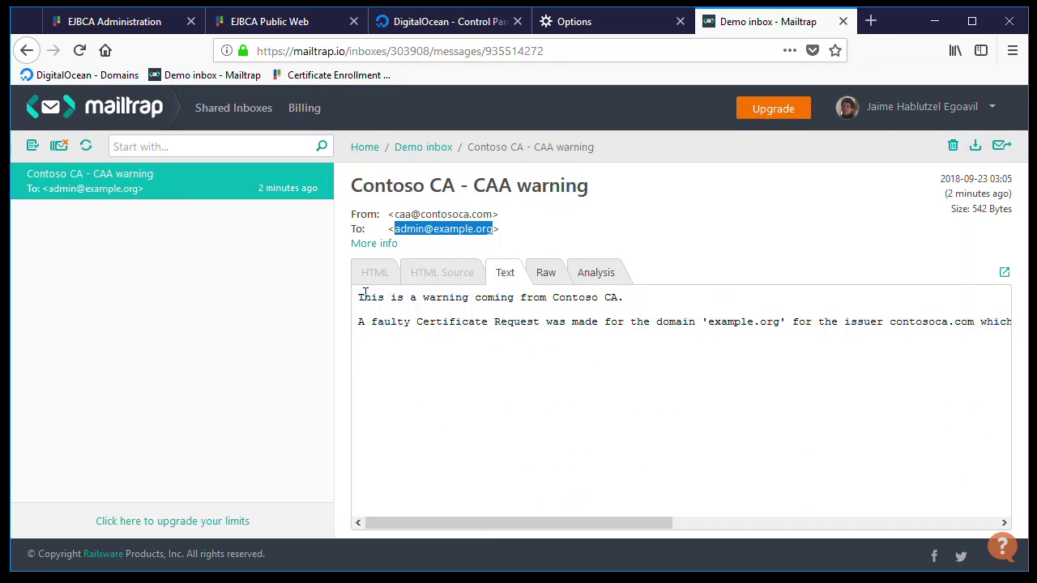
pyautogui.moveTo(366, 298); pyautogui.dragTo(624, 298)
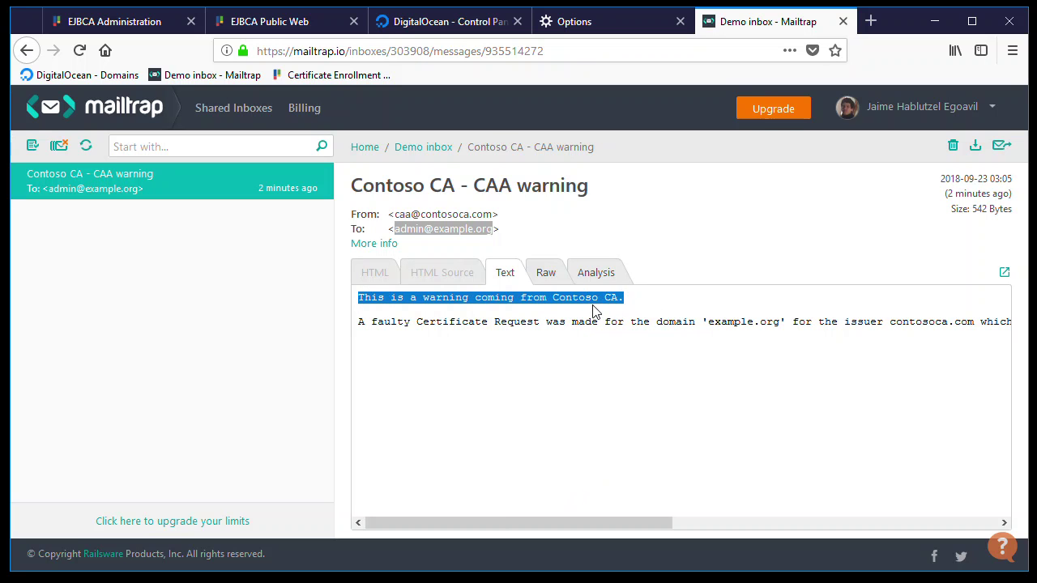
pyautogui.moveTo(359, 321); pyautogui.dragTo(459, 338)
pyautogui.moveTo(556, 523); pyautogui.dragTo(860, 511)
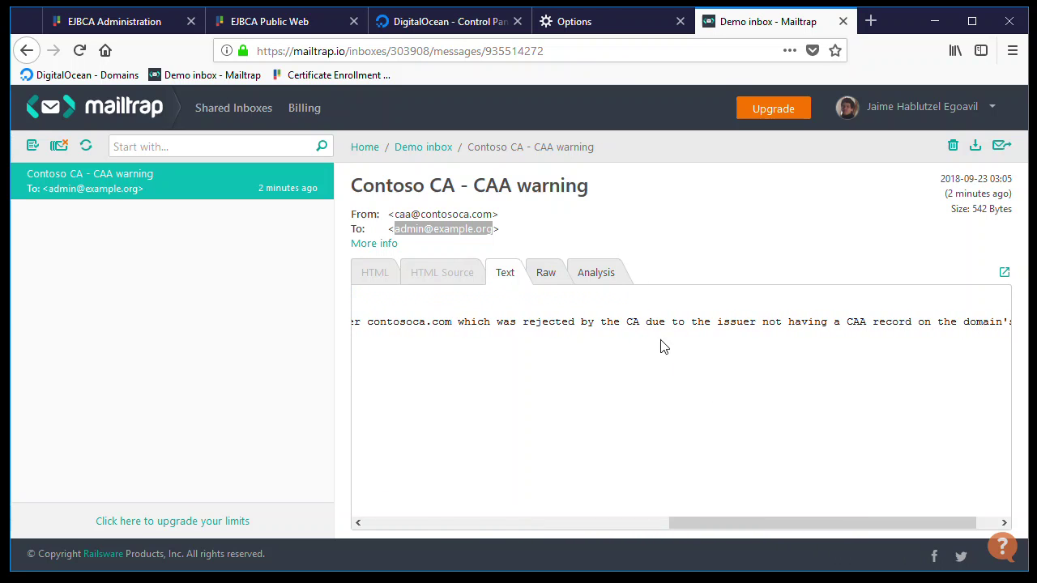
pyautogui.moveTo(741, 525); pyautogui.dragTo(740, 531)
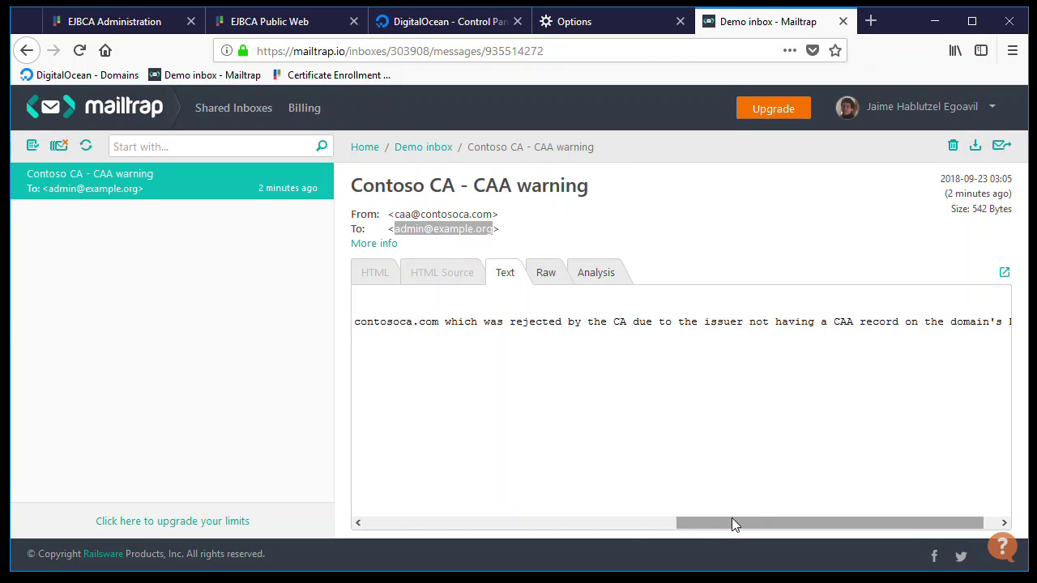